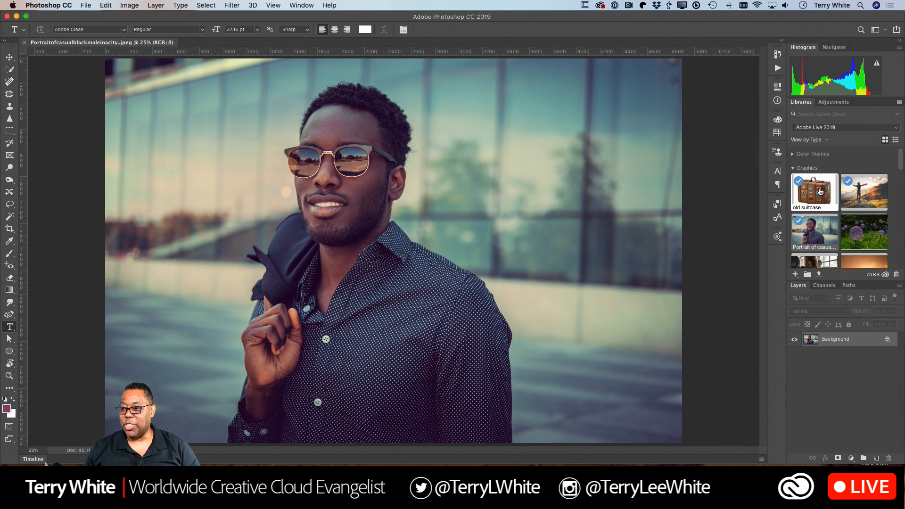
Float the Adjustments panel over the photo and add a legacy-mode Brightness/Contrast adjustment layer with brightness 57 and contrast 25.
left_click_drag(843, 103, 616, 157)
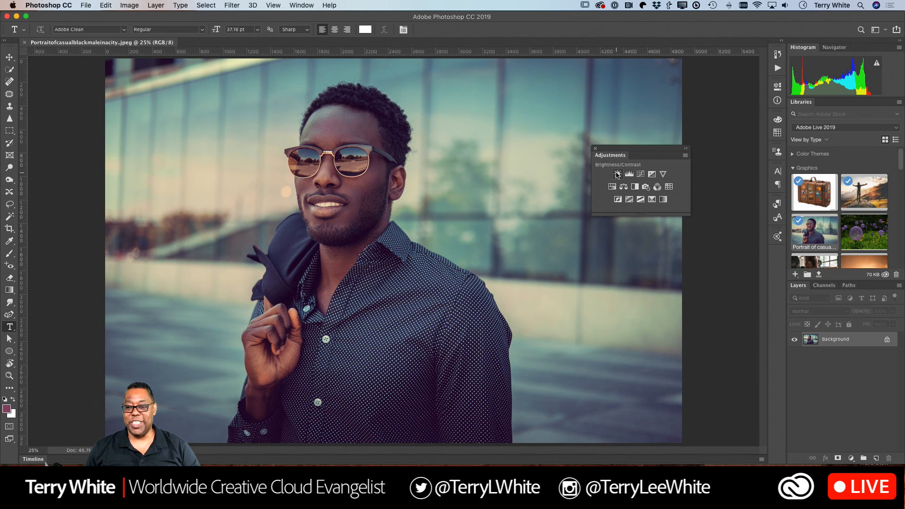
left_click(617, 174)
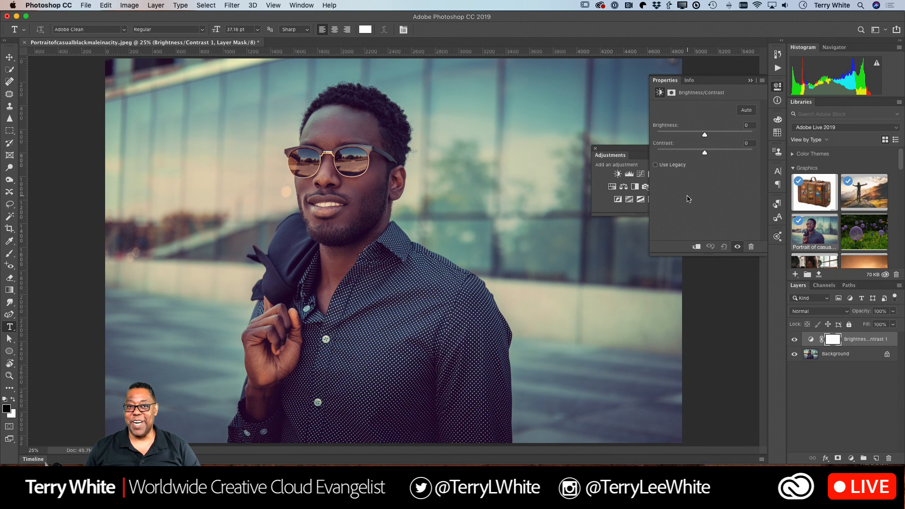
left_click(655, 165)
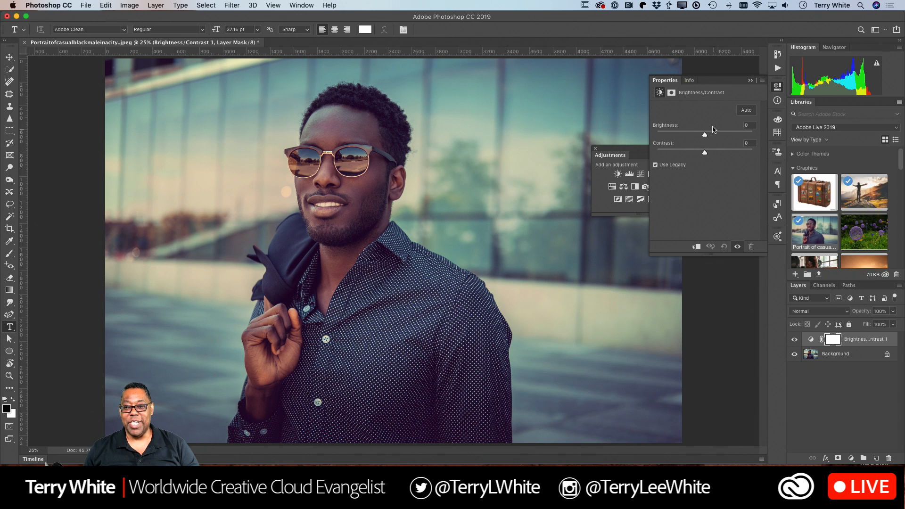
left_click_drag(705, 136, 717, 153)
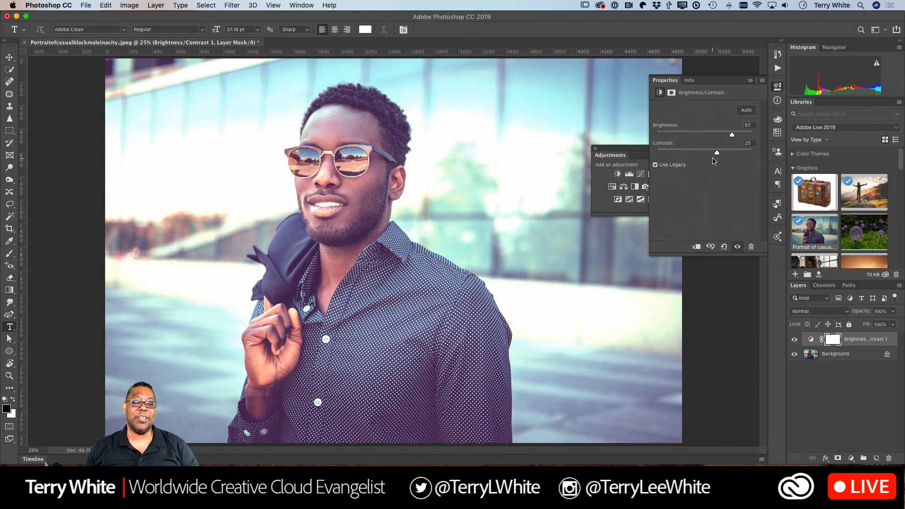
Turn off legacy mode, set brightness to 79 and contrast to 15, and compare the portrait with the adjustment layer hidden and shown.
left_click(655, 165)
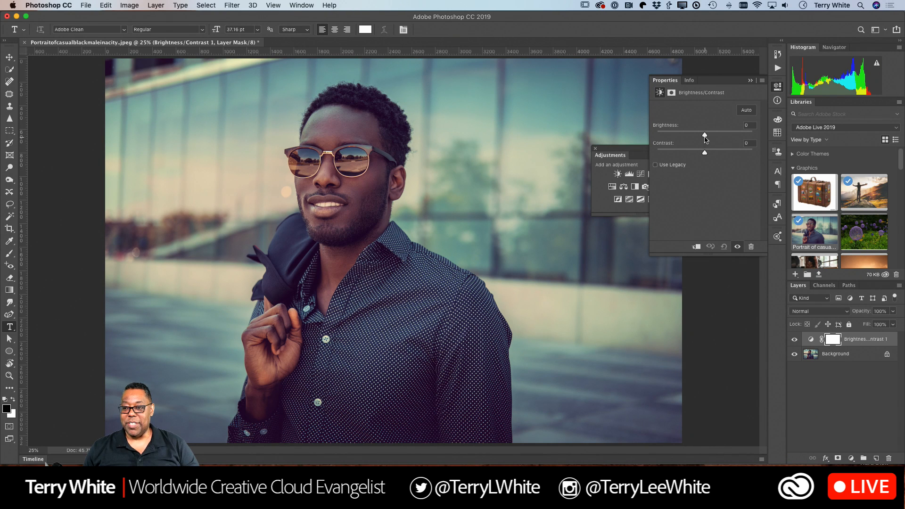
left_click_drag(704, 135, 711, 155)
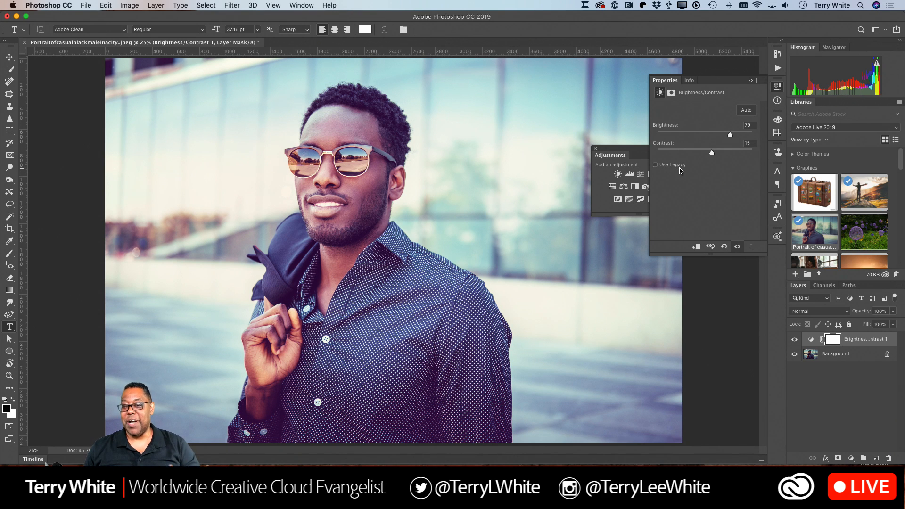
left_click(795, 340)
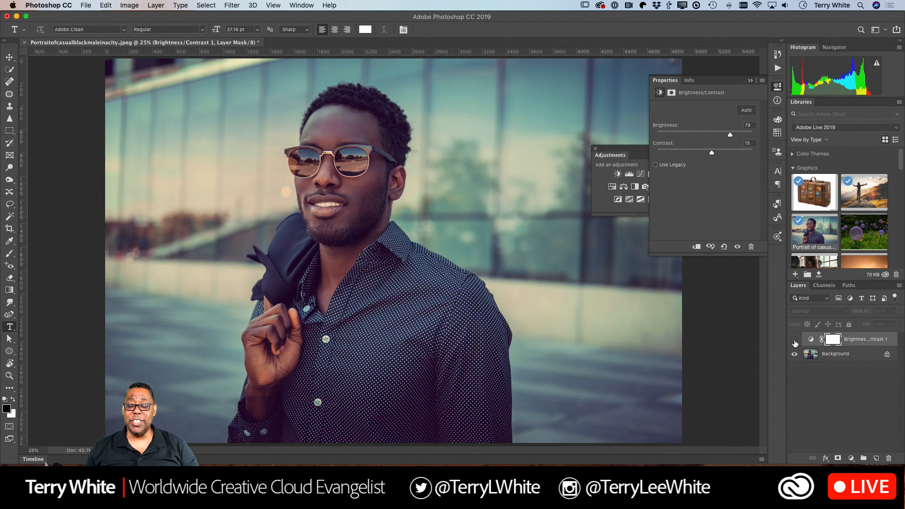
left_click(794, 340)
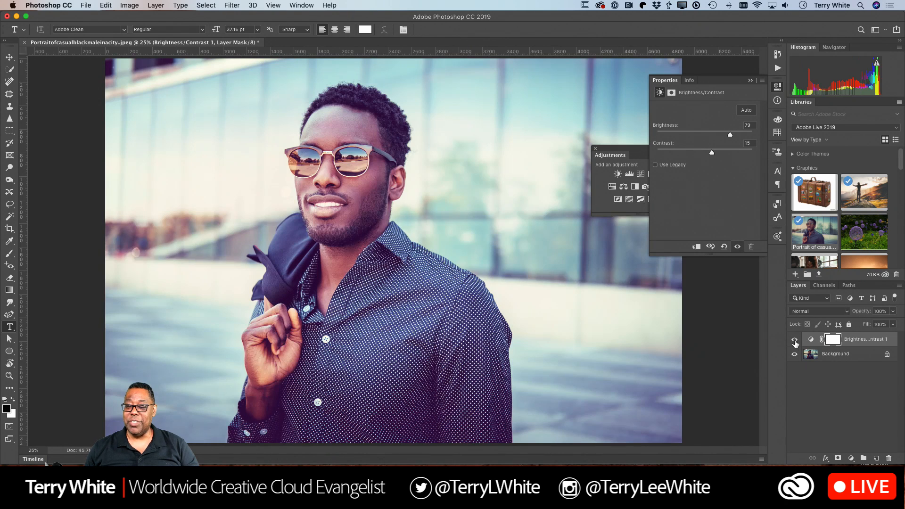
left_click(793, 341)
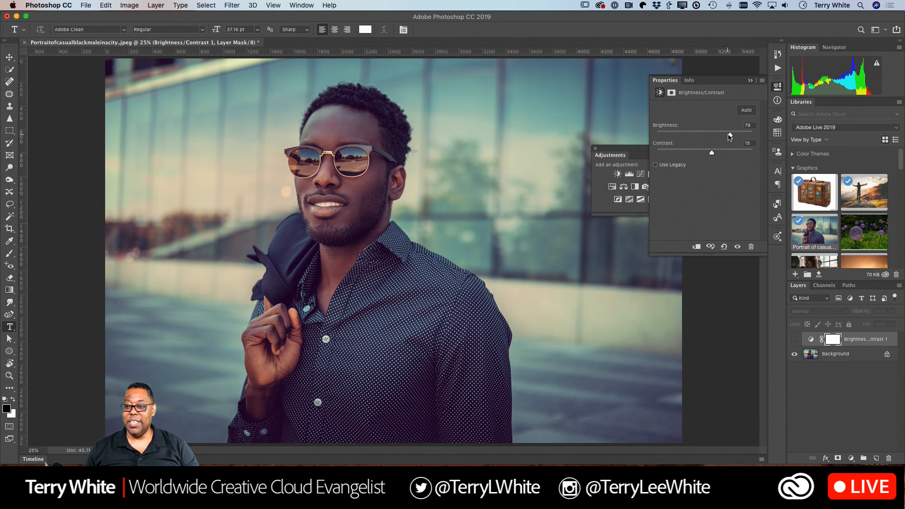
Show the Brightness/Contrast layer with its brightness set to 57, and delete that layer.
left_click_drag(729, 135, 713, 136)
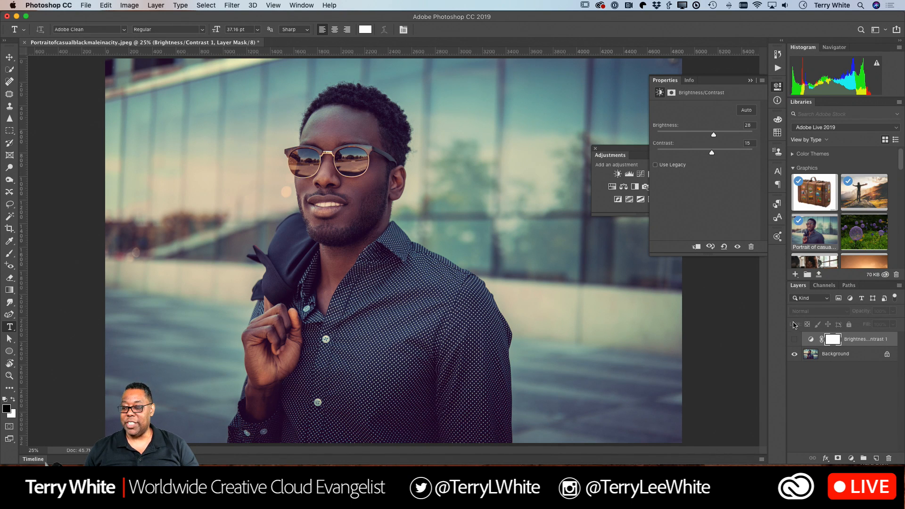
left_click(794, 339)
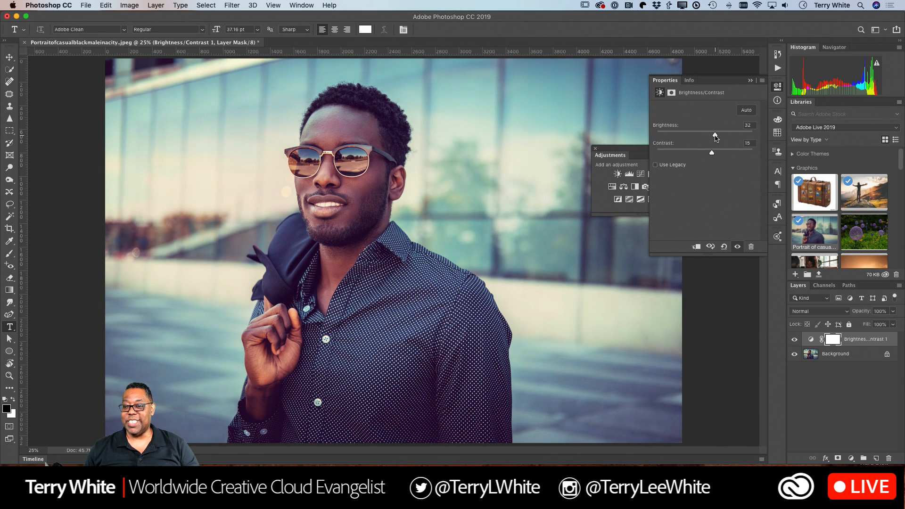
left_click_drag(713, 135, 722, 135)
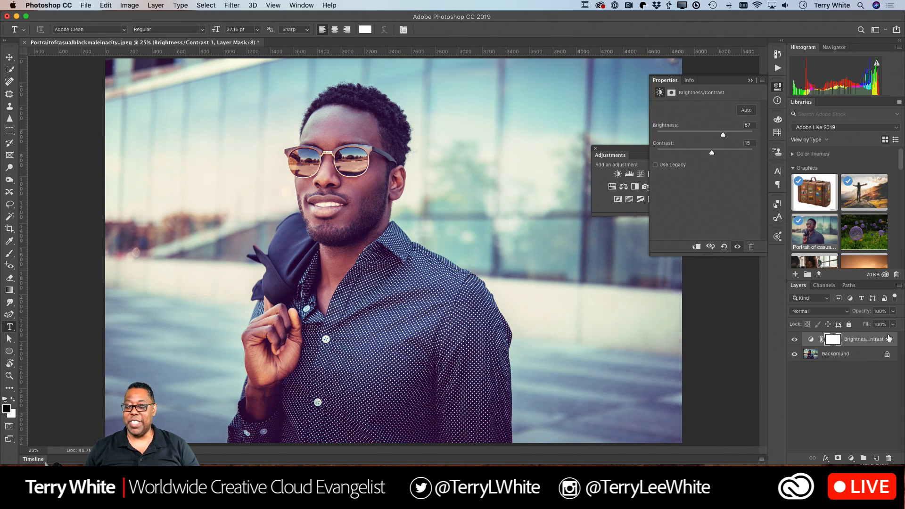
left_click_drag(885, 345, 888, 457)
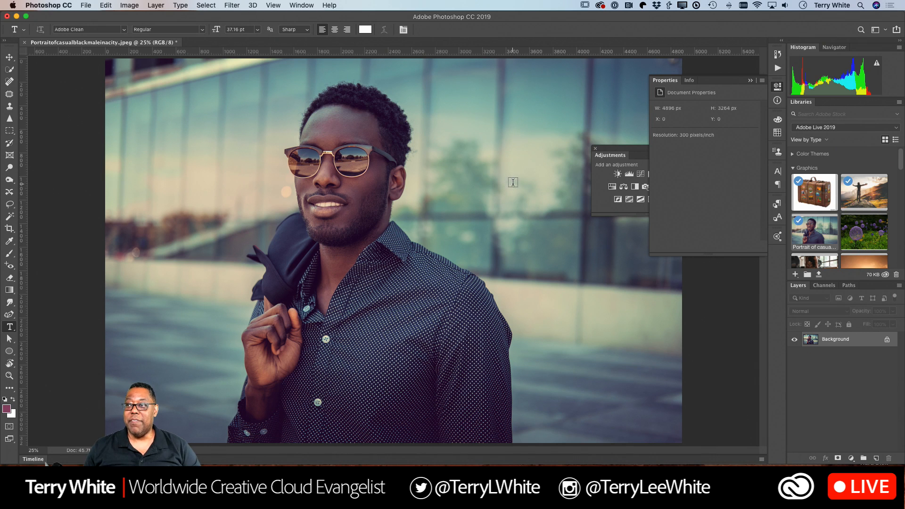
Add a Levels adjustment layer and try shifting its black and white input points, undoing the white point change.
left_click(631, 157)
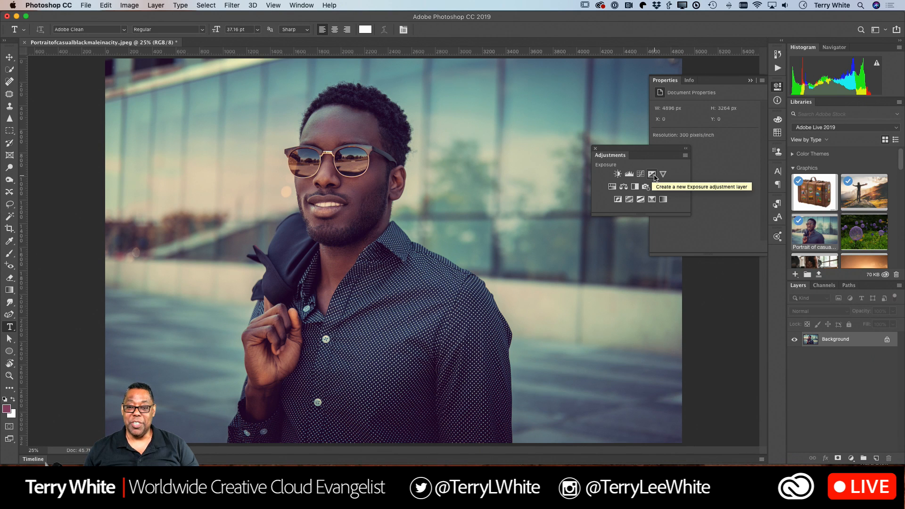
left_click(629, 174)
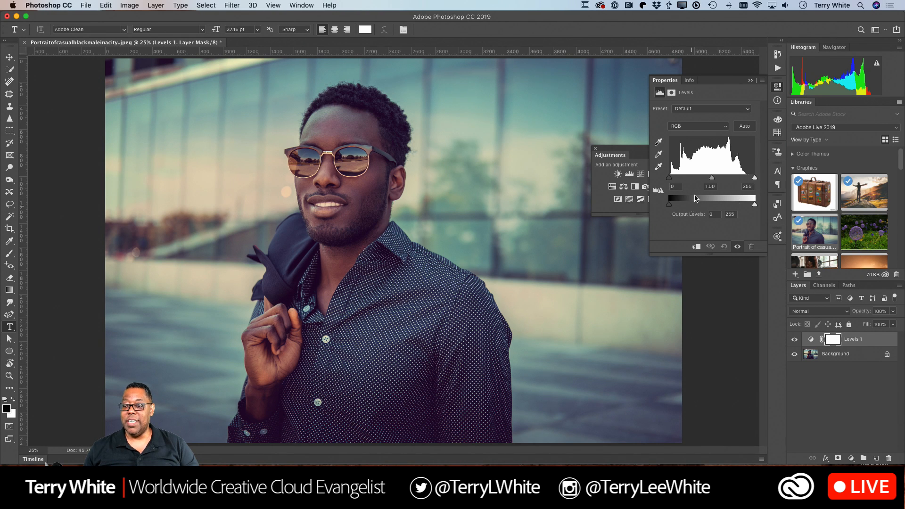
left_click_drag(670, 182, 683, 180)
left_click_drag(688, 179, 666, 180)
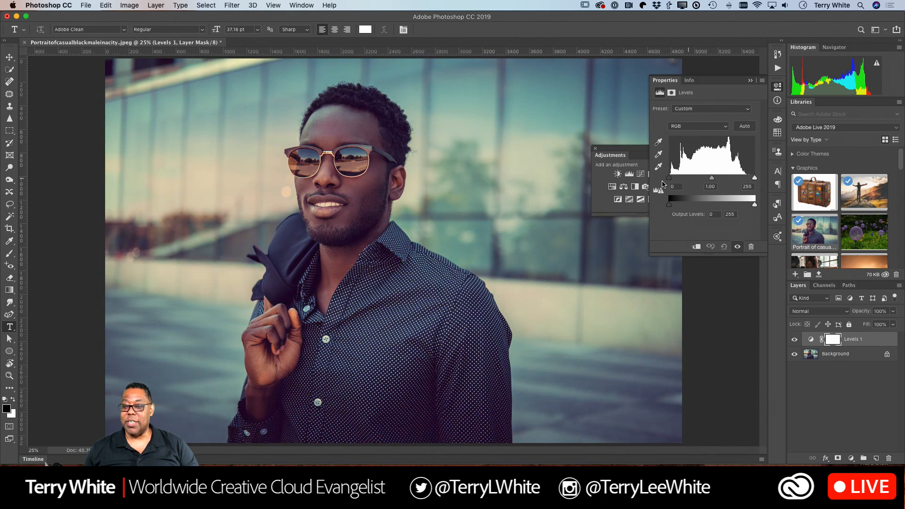
left_click_drag(753, 178, 728, 180)
key("super+z")
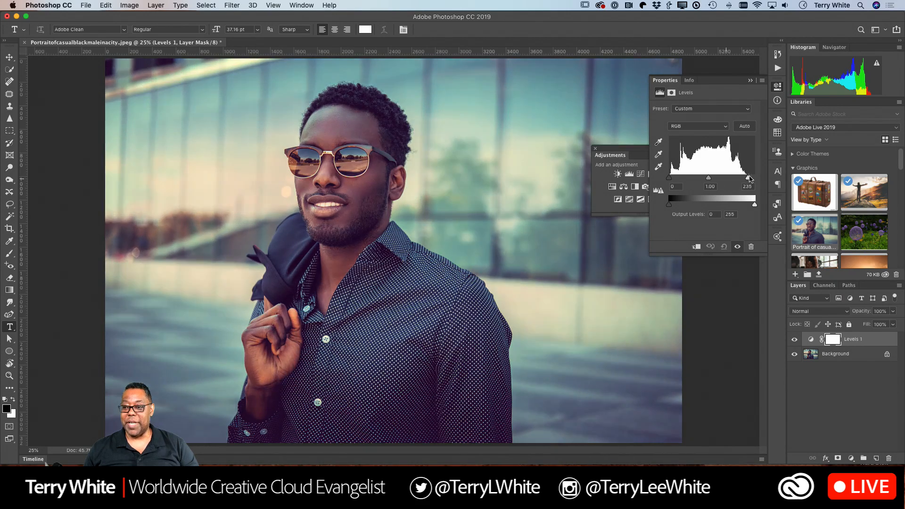
Set the Levels midtone input to 1.54 and delete the Levels layer.
left_click_drag(711, 179, 697, 180)
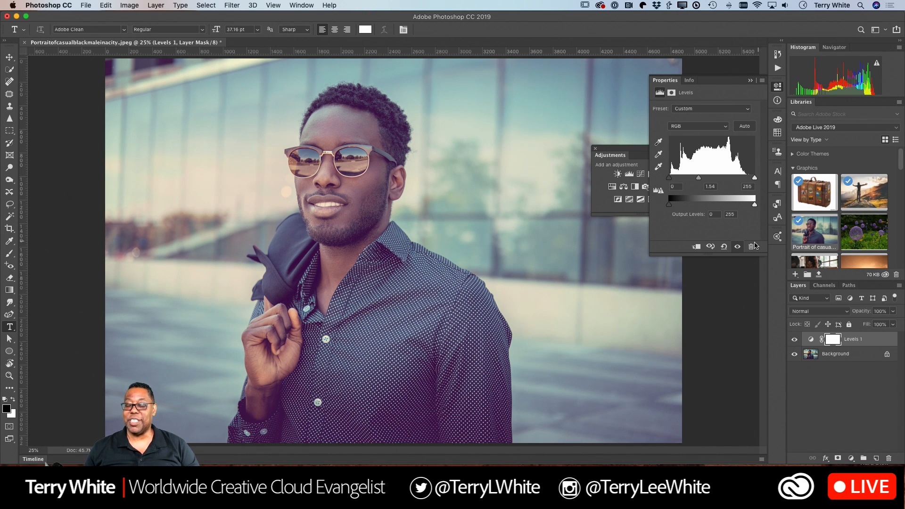
left_click_drag(859, 341, 889, 458)
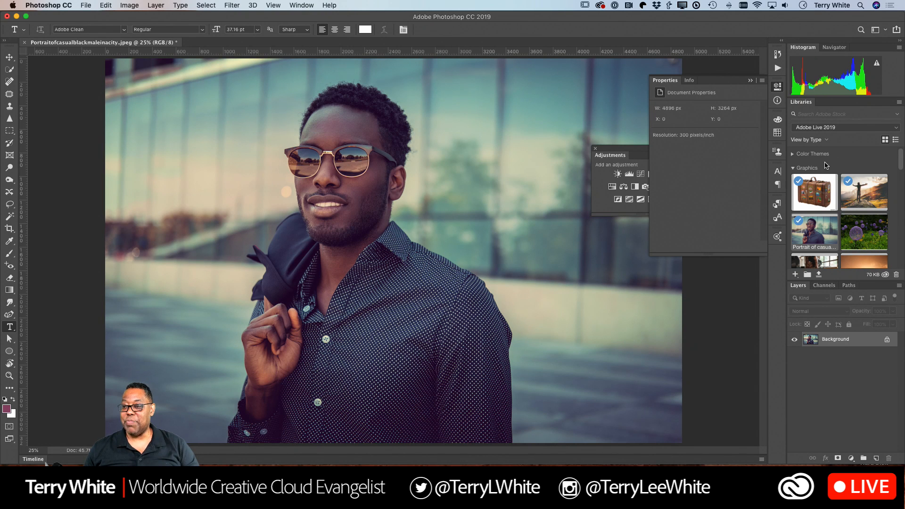
Try an Exposure adjustment layer with exposure at +0.85, collapse its properties, and delete the layer.
left_click(634, 159)
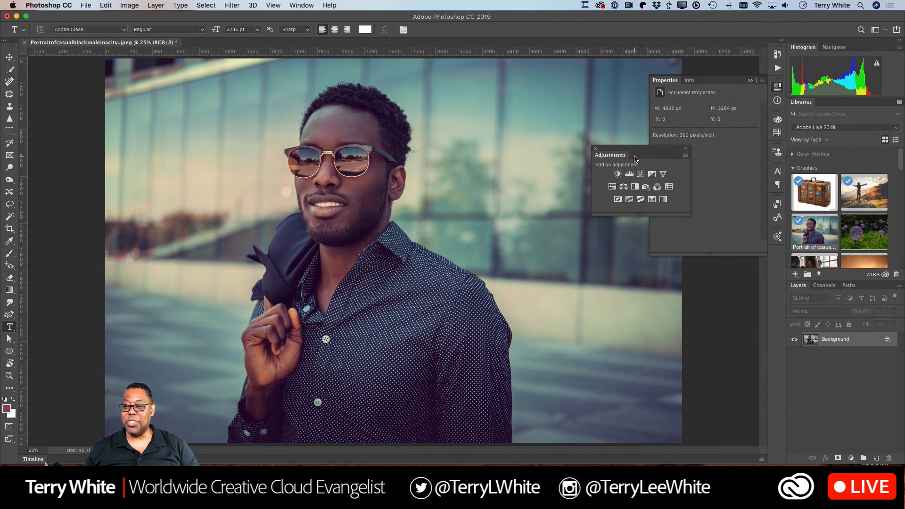
left_click(651, 175)
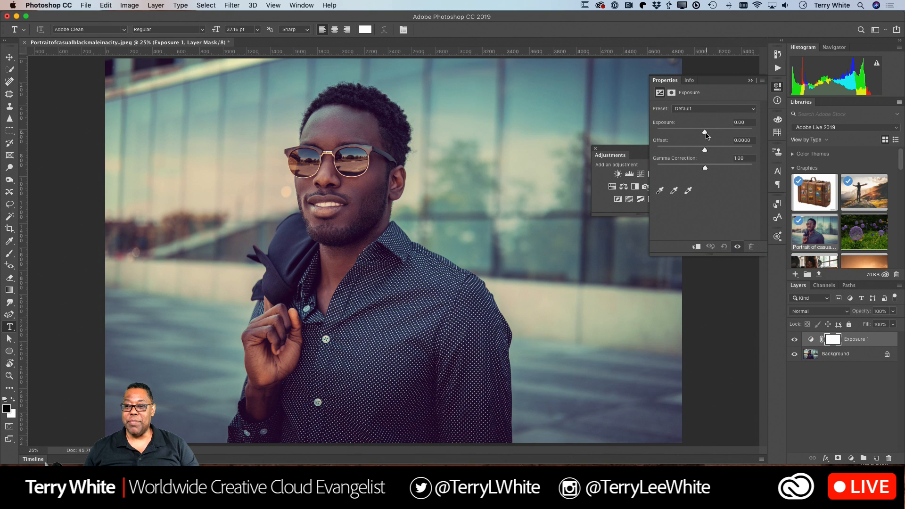
left_click_drag(706, 135, 711, 135)
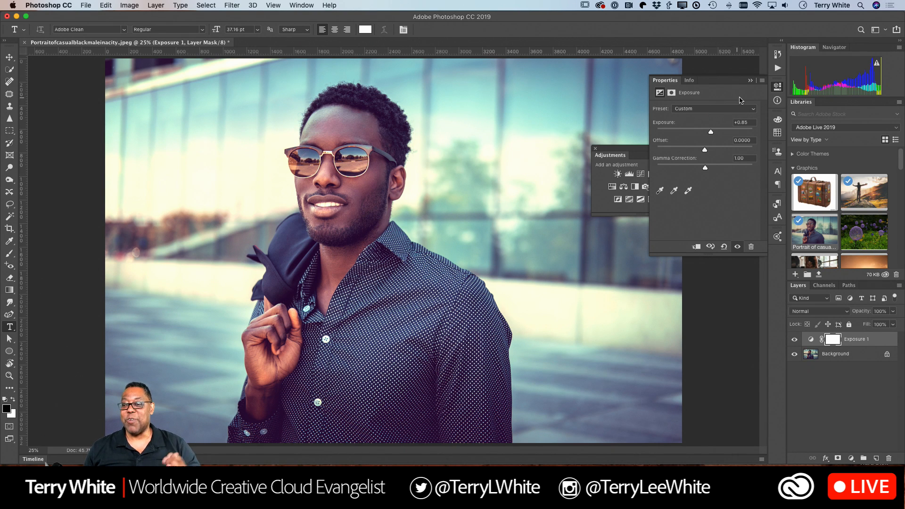
left_click(749, 80)
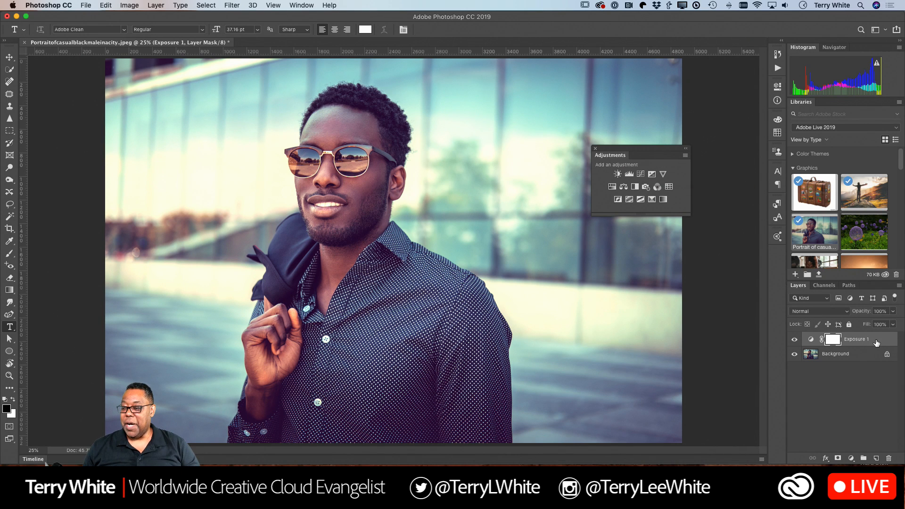
left_click_drag(876, 344, 888, 457)
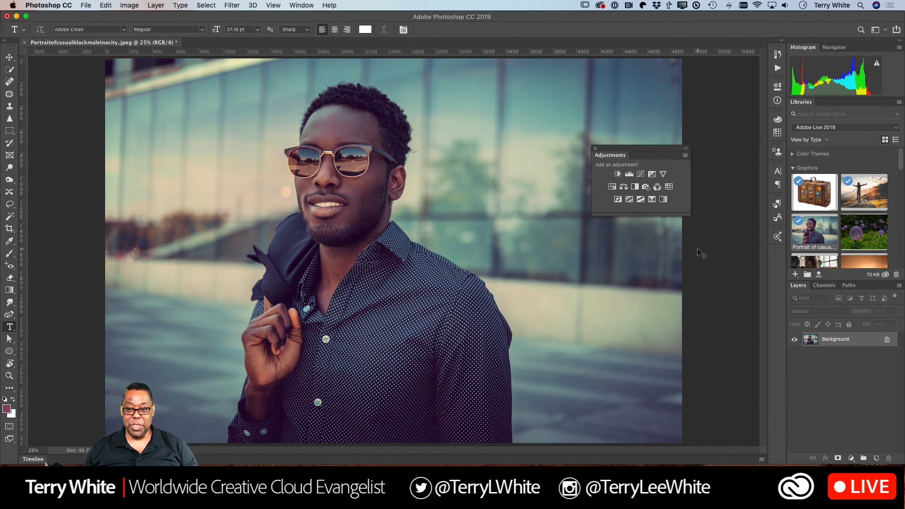
Close the portrait photo and open the sunflower image from the Adobe Live 2019 library.
key("super+w")
left_click(431, 170)
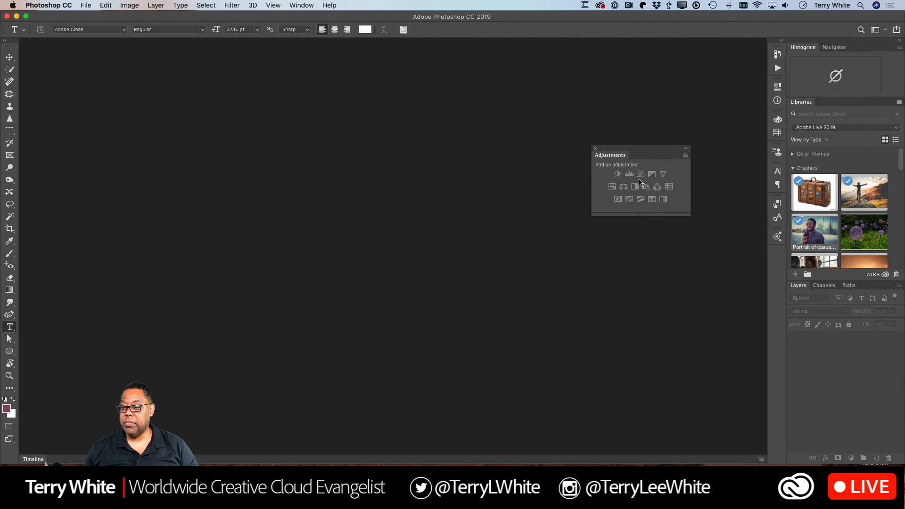
scroll(832, 232, "down", 5)
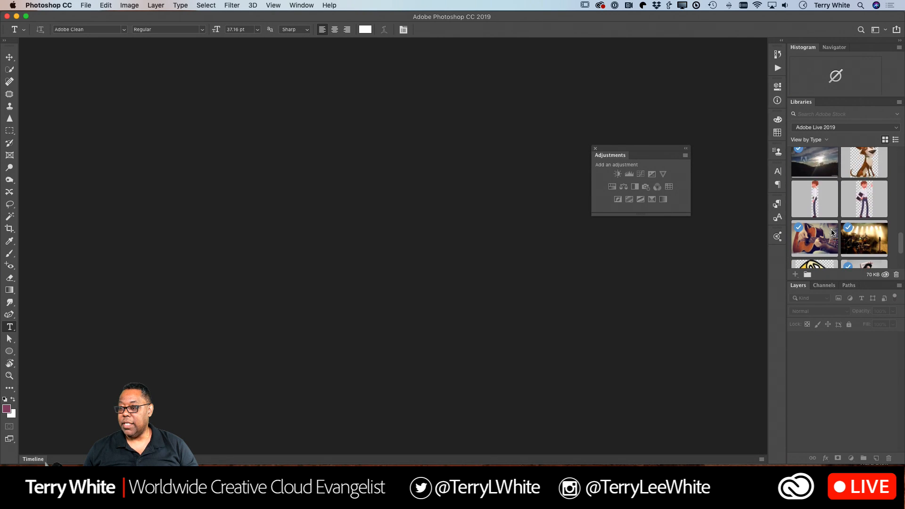
double_click(814, 246)
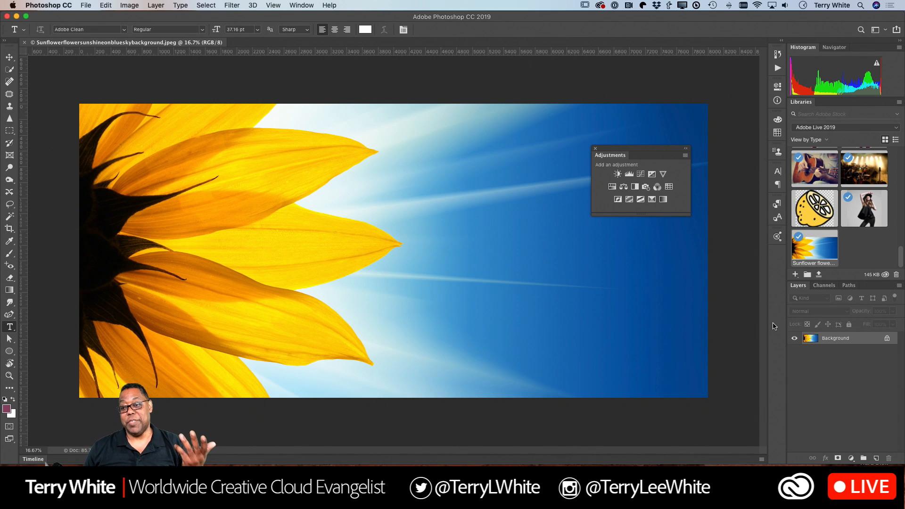
Add a Black & White adjustment layer and use on-image adjustment on the sky and petals to set Cyans to 299 and Yellows to 79.
left_click(635, 187)
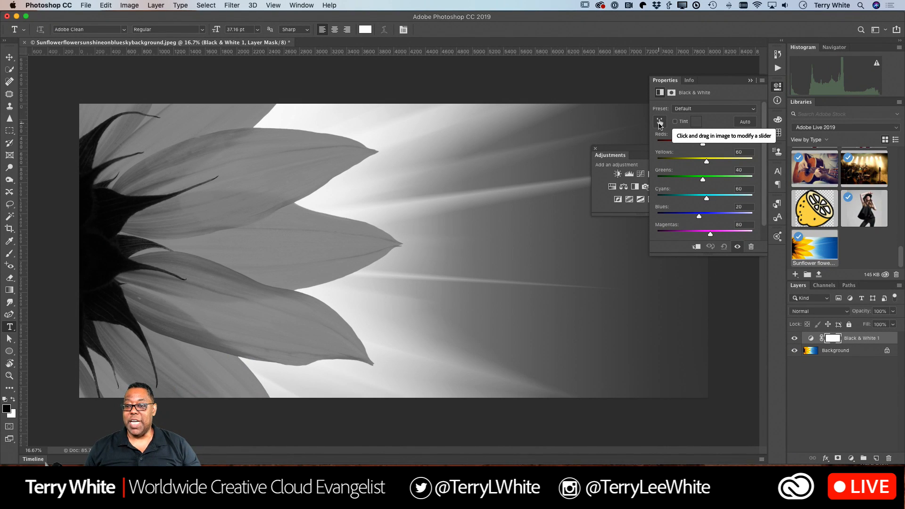
left_click(659, 123)
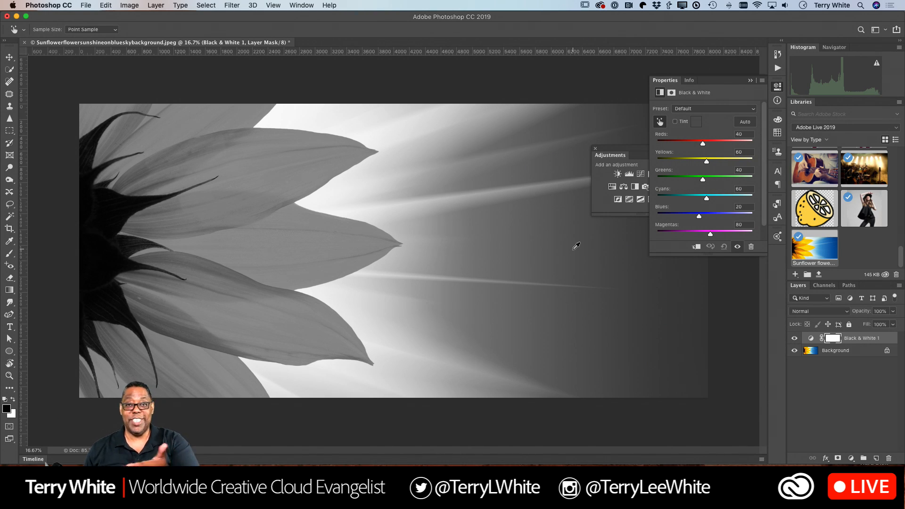
left_click_drag(583, 247, 686, 255)
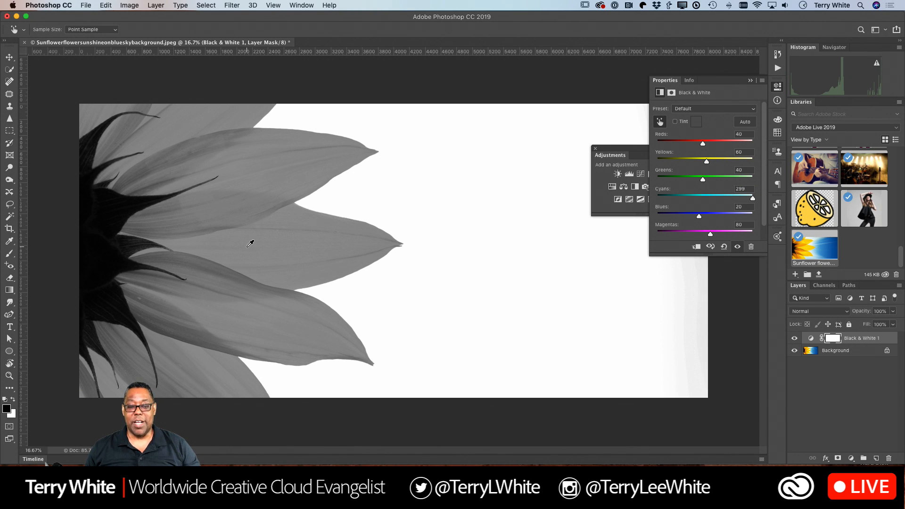
mouse_move(246, 246)
left_mouse_down()
mouse_move(272, 247)
mouse_move(255, 249)
left_mouse_up()
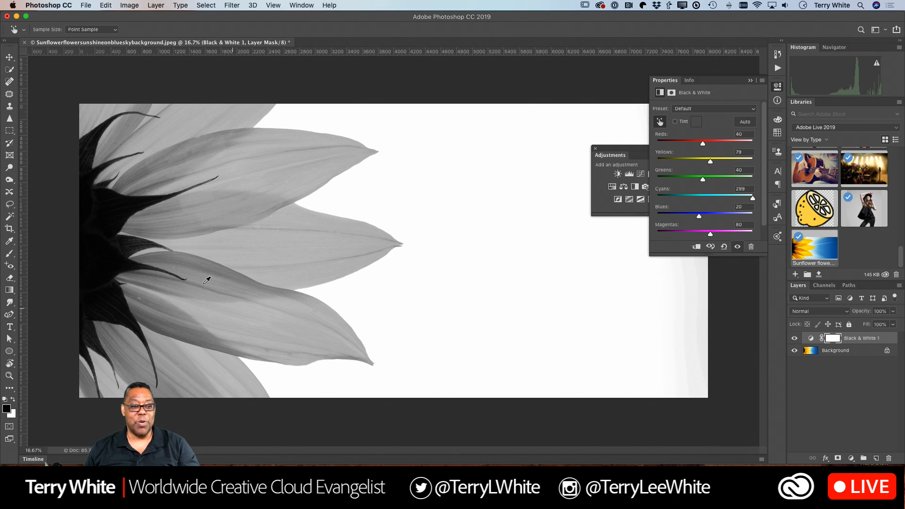
Paint black on the Black & White layer's mask over the inner petals to restore their colour, and compare with the layer hidden.
key("b")
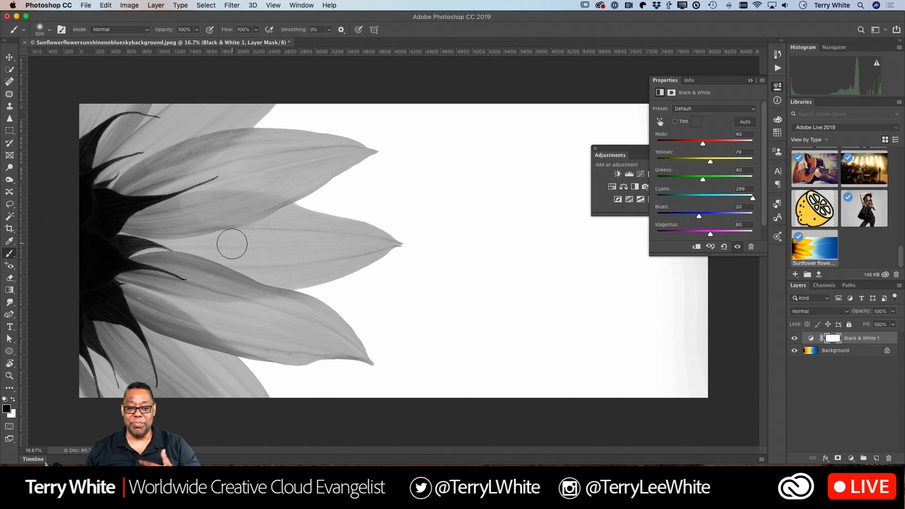
mouse_move(282, 243)
left_mouse_down()
mouse_move(209, 254)
mouse_move(294, 253)
mouse_move(186, 283)
mouse_move(296, 258)
mouse_move(153, 341)
mouse_move(129, 304)
mouse_move(196, 210)
left_mouse_up()
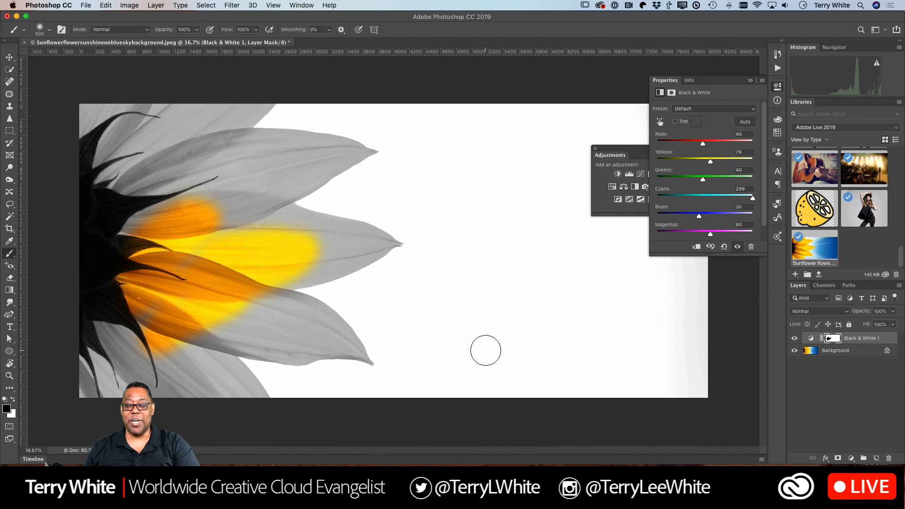
left_click(794, 339)
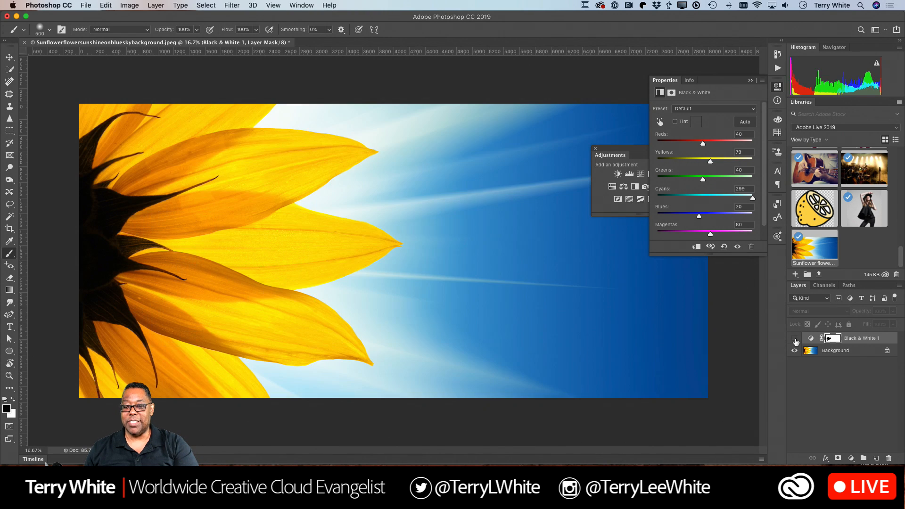
left_click(794, 339)
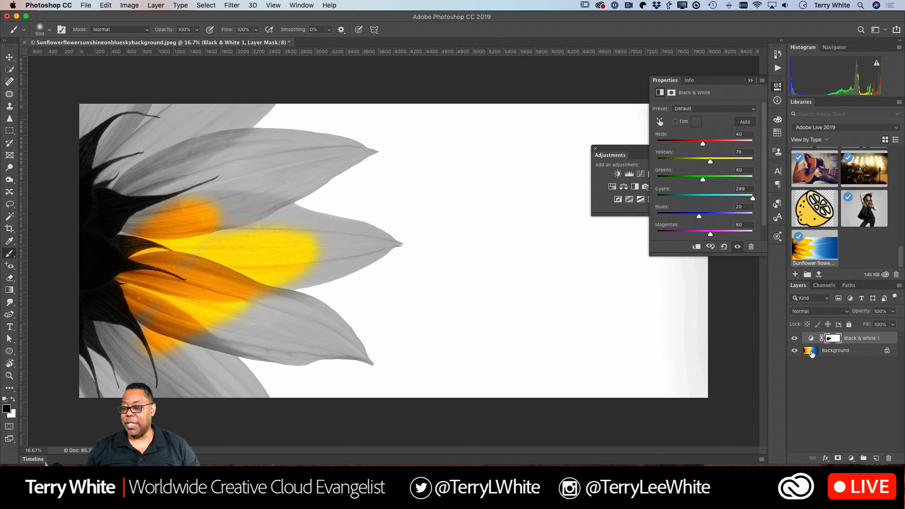
Select the whole sunflower on the Background layer with Select Subject and add the missed petals and dark centre with Quick Selection.
left_click(811, 352)
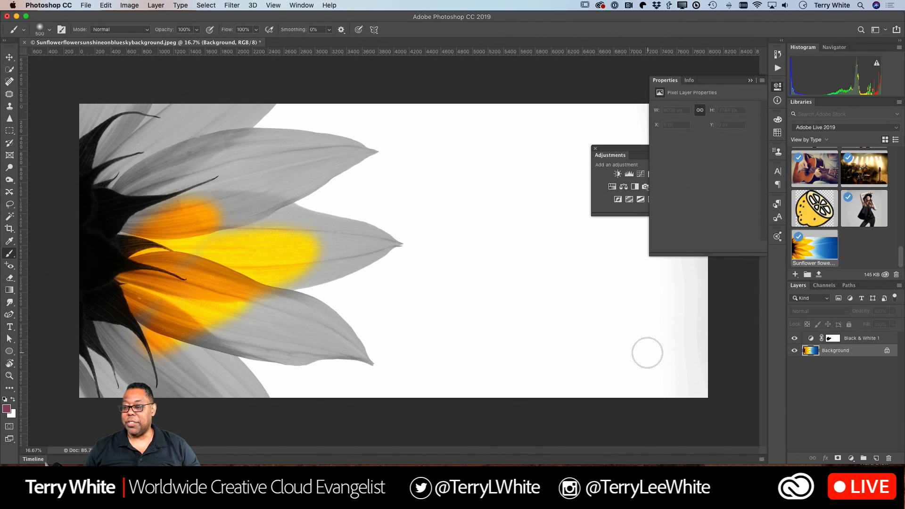
left_click(10, 68)
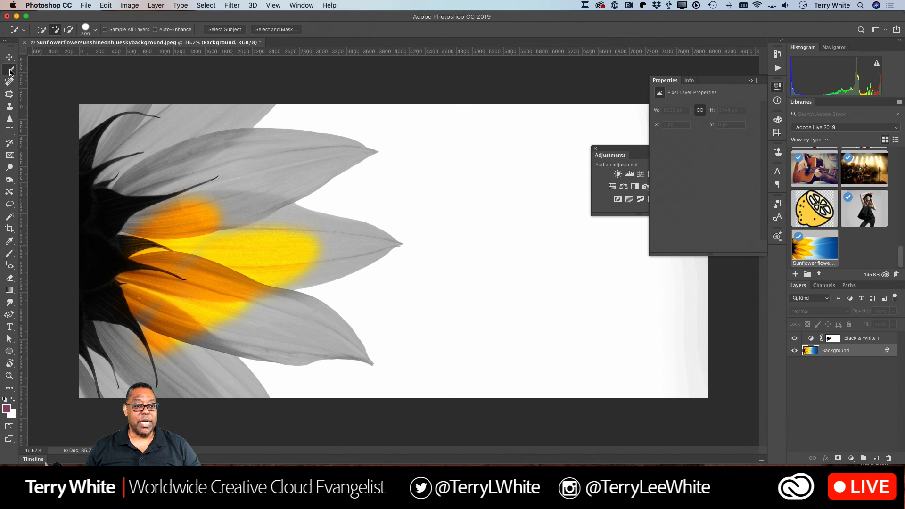
left_click(222, 30)
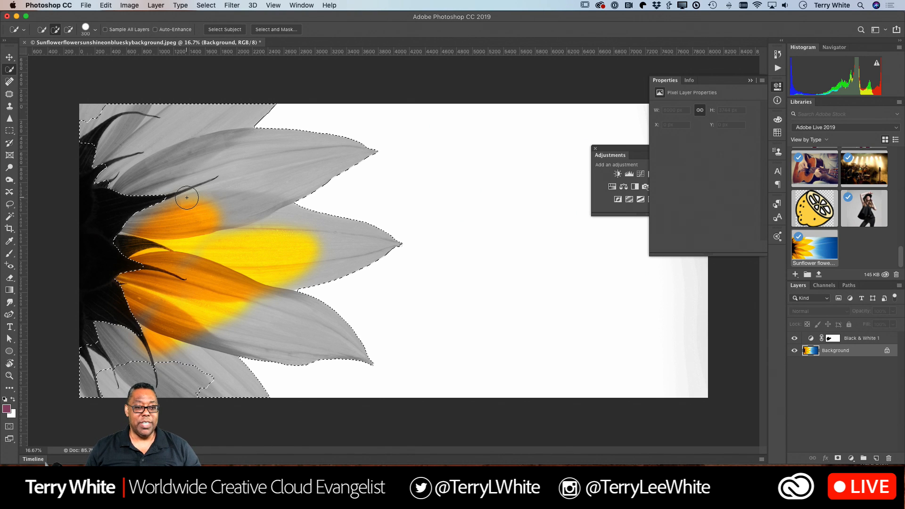
mouse_move(186, 197)
left_mouse_down()
mouse_move(156, 200)
mouse_move(115, 233)
mouse_move(99, 279)
mouse_move(107, 290)
mouse_move(106, 378)
left_mouse_up()
mouse_move(188, 389)
left_mouse_down()
mouse_move(157, 343)
mouse_move(96, 121)
left_mouse_up()
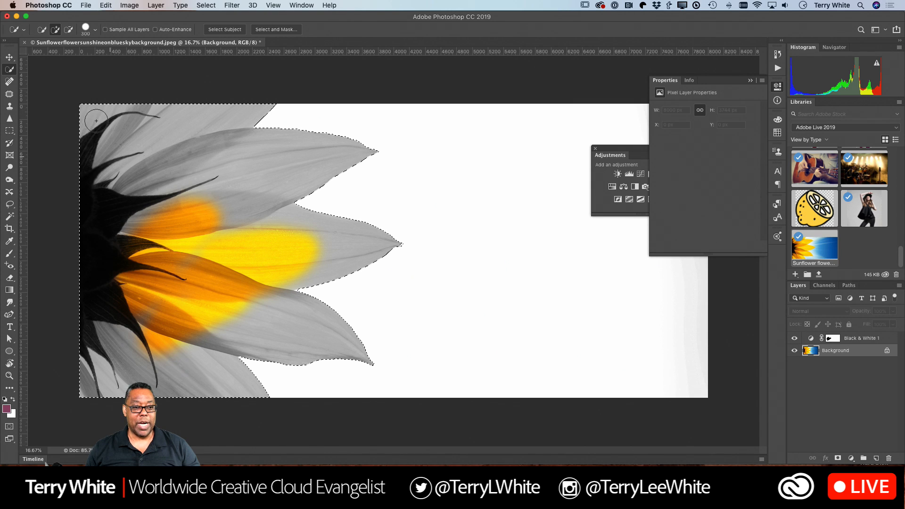
Fill the selected flower with black on the Black & White layer's mask, deselect, and compare with the layer hidden.
left_click(834, 341)
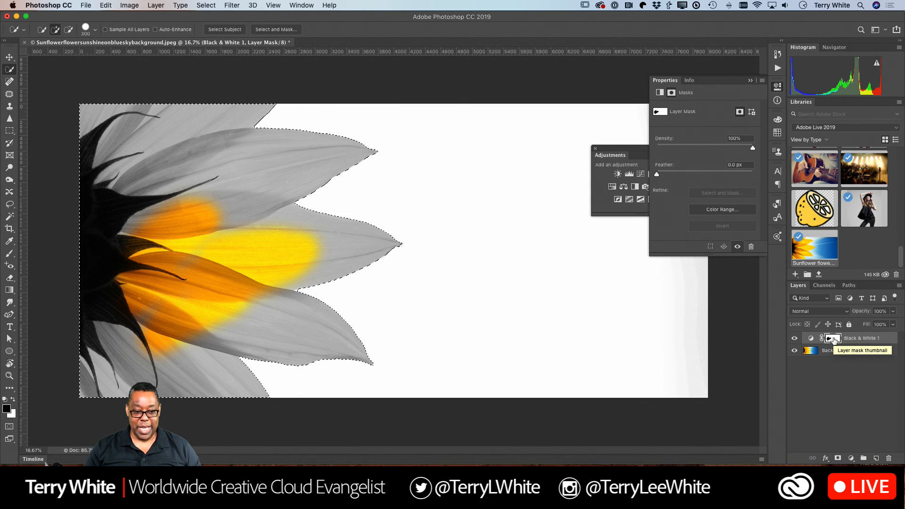
key("alt+BackSpace")
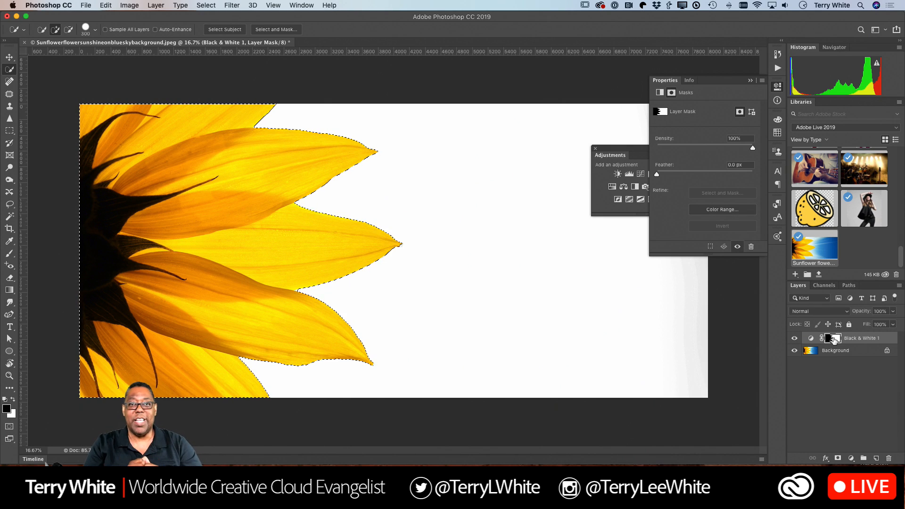
key("super+d")
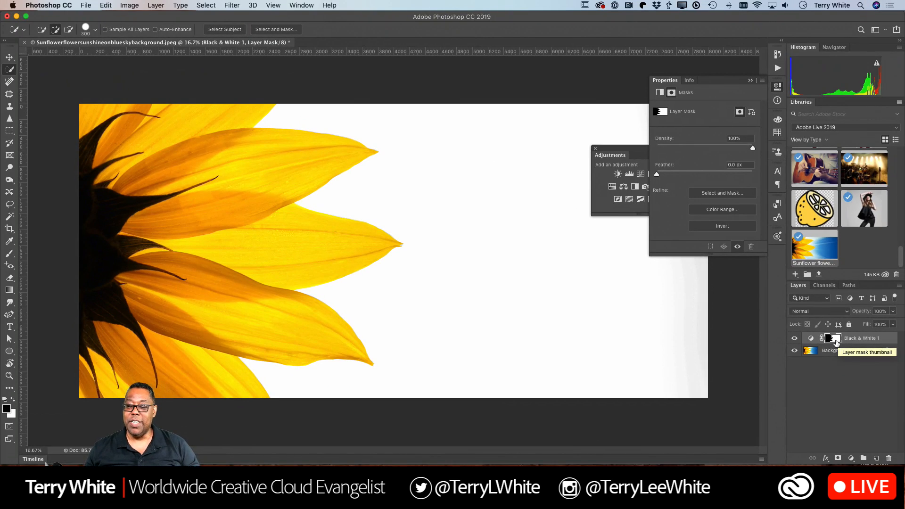
left_click(794, 339)
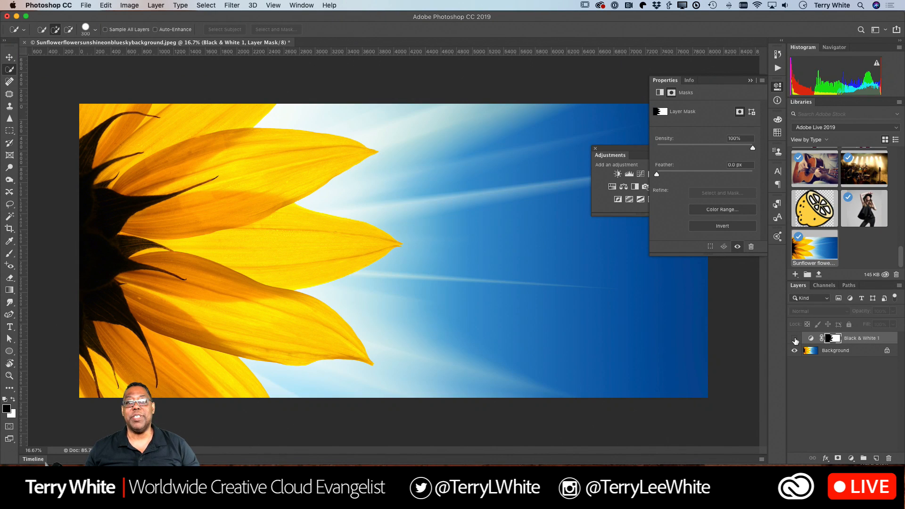
left_click(794, 339)
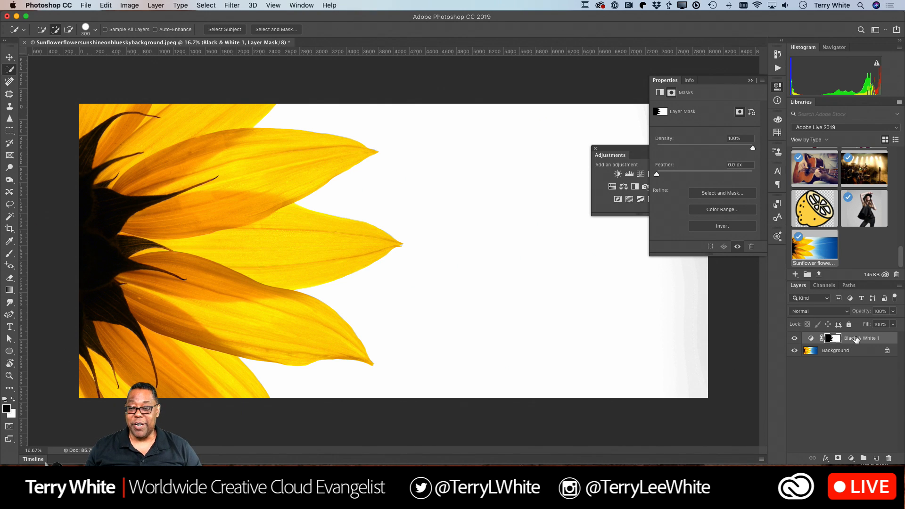
left_click_drag(856, 339, 827, 351)
Close the sunflower image without saving, collapse the Properties panel, and move the Adjustments panel clear of the panel dock.
key("super+w")
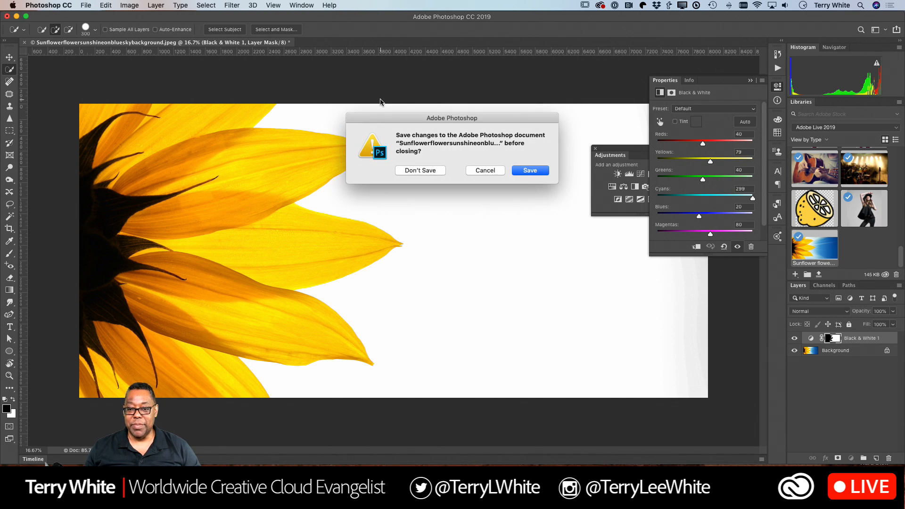
left_click(413, 172)
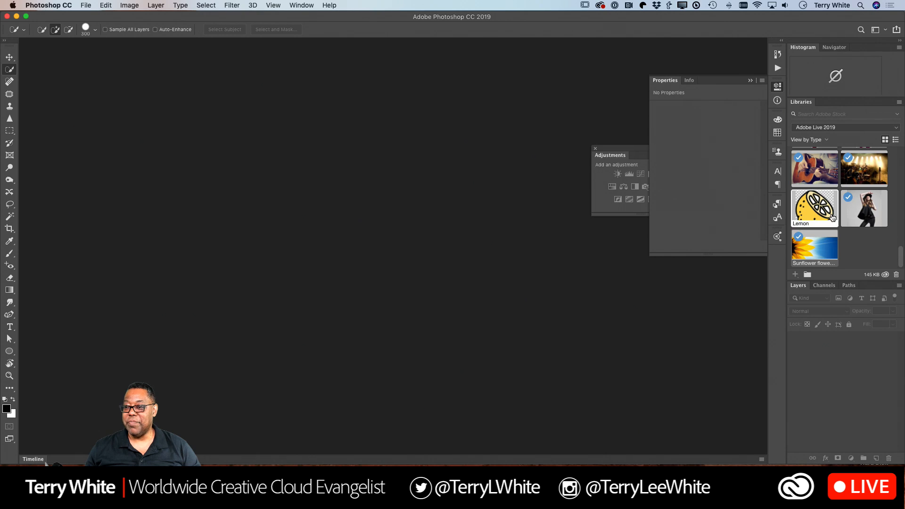
left_click(750, 80)
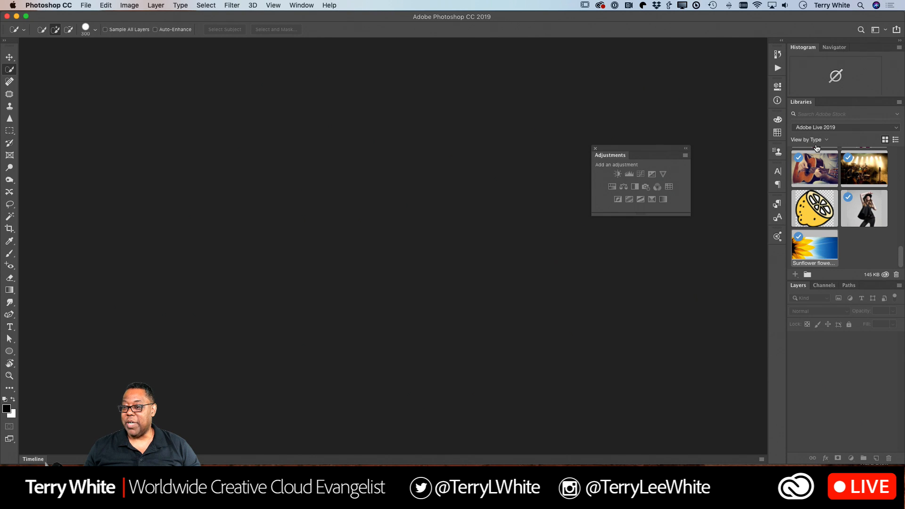
left_click_drag(609, 153, 523, 72)
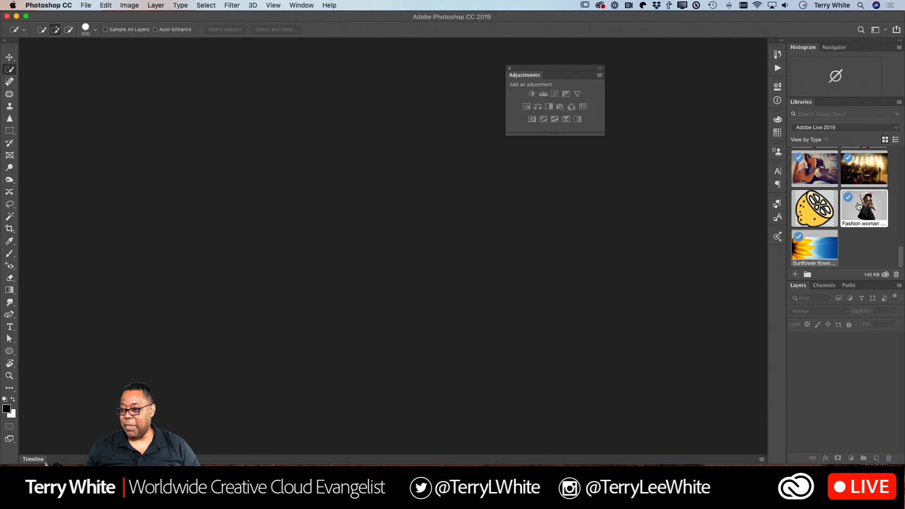
Open the photo of the man with raised hands at sunset from the Adobe Live 2019 library.
scroll(857, 204, "up", 5)
scroll(857, 204, "up", 5)
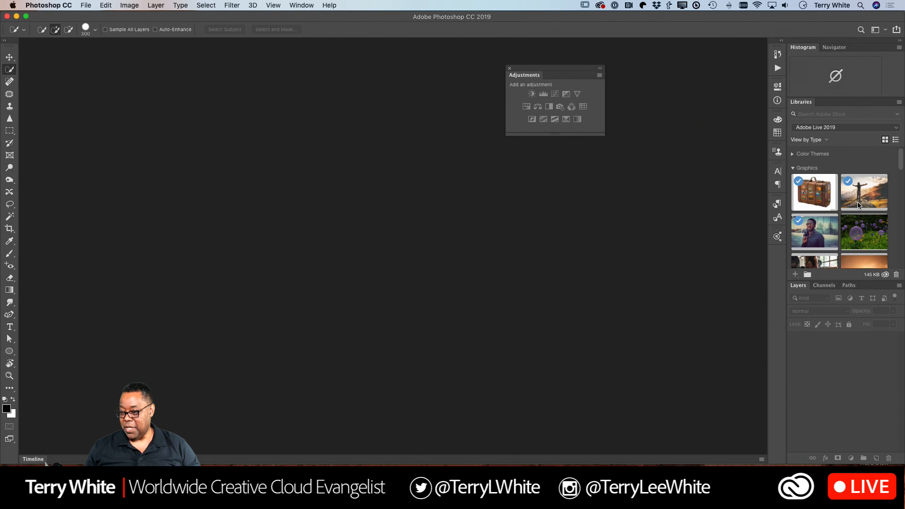
double_click(858, 204)
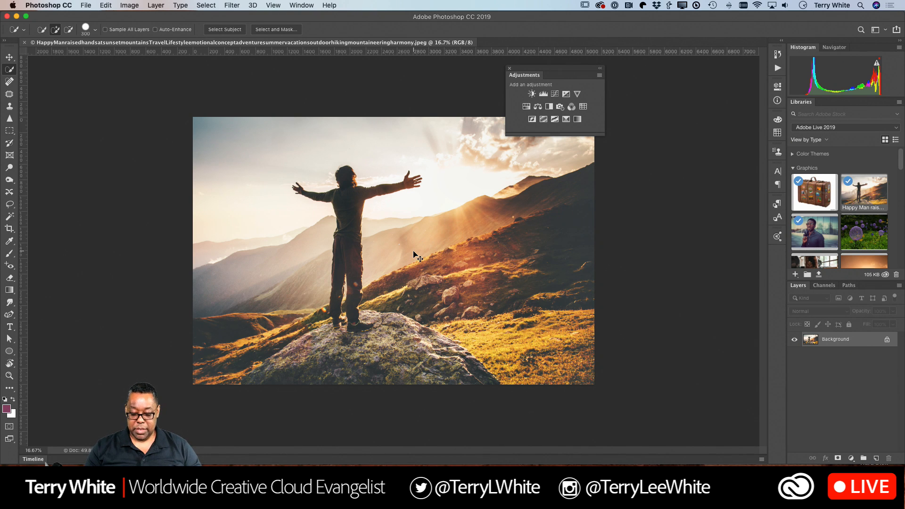
scroll(413, 252, "up", 2)
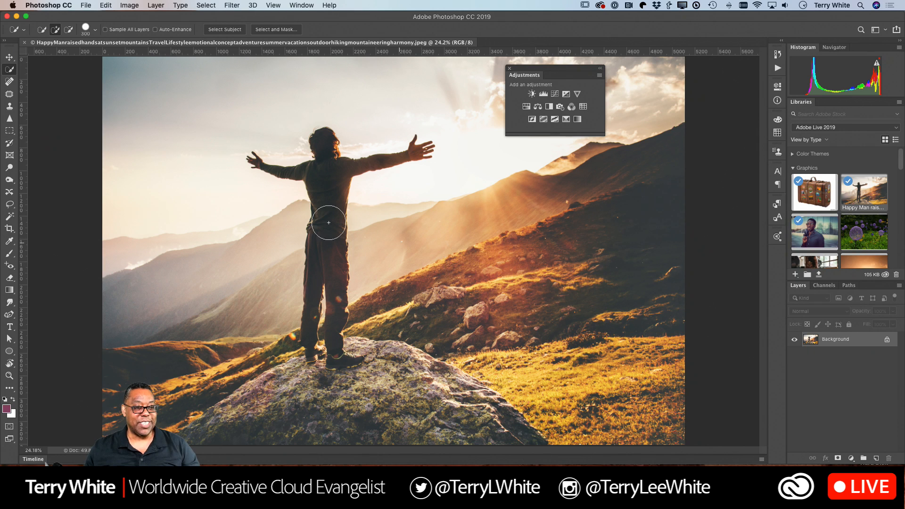
Try the Burn tool on the rock directly on the Background layer, with Midtones range and 50% exposure, and revert the image.
left_click(14, 182)
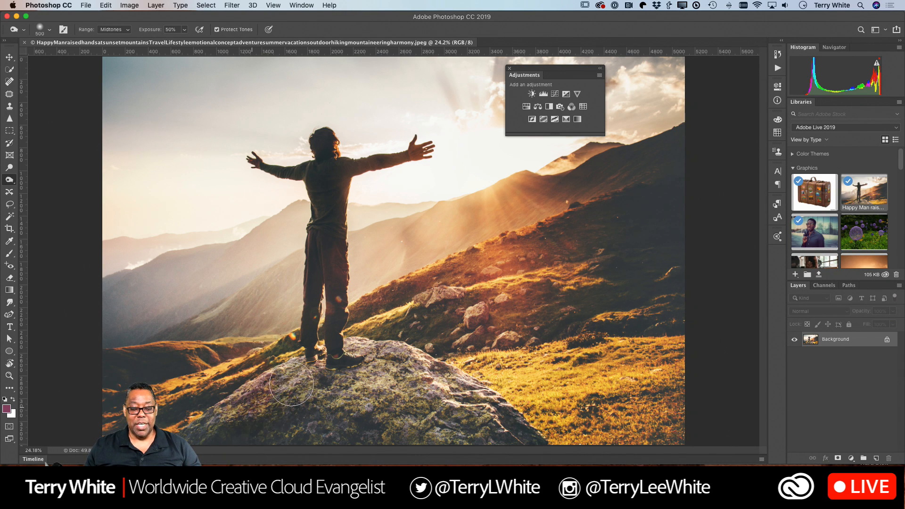
mouse_move(303, 418)
left_mouse_down()
mouse_move(361, 413)
mouse_move(360, 420)
mouse_move(517, 435)
left_mouse_up()
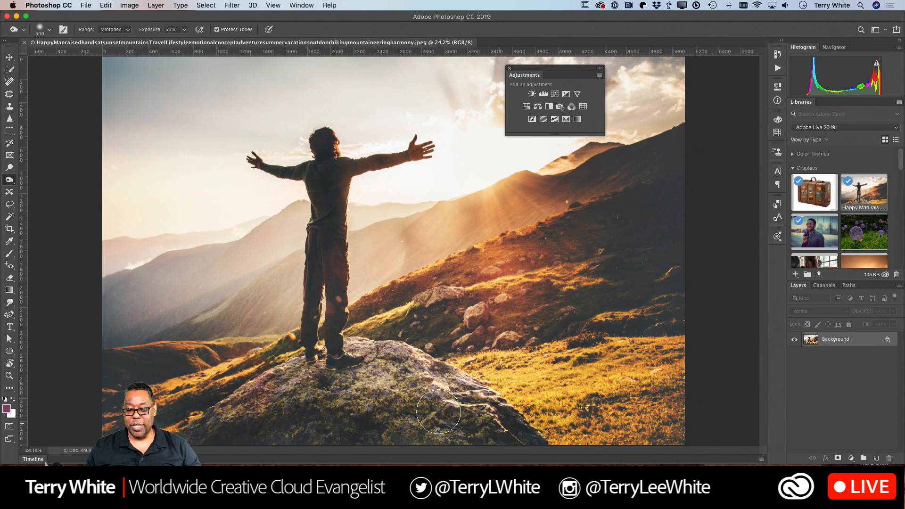
mouse_move(390, 386)
left_mouse_down()
mouse_move(391, 378)
mouse_move(454, 394)
left_mouse_up()
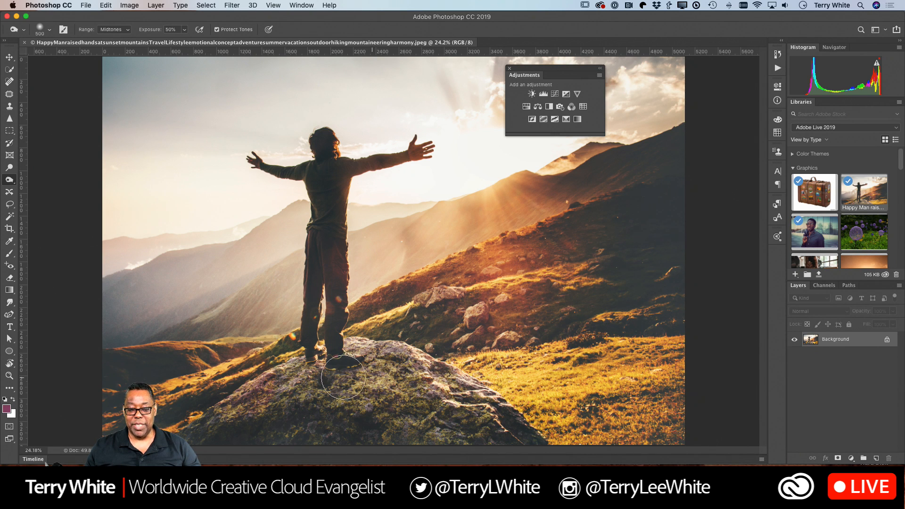
mouse_move(339, 371)
left_mouse_down()
mouse_move(393, 367)
mouse_move(360, 351)
mouse_move(390, 393)
mouse_move(261, 419)
mouse_move(430, 441)
left_mouse_up()
key("F12")
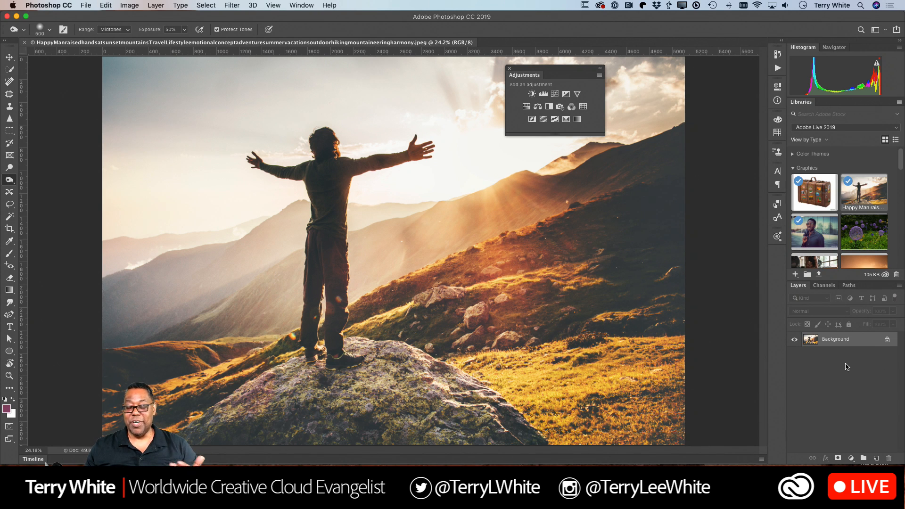
Duplicate the Background layer and burn the lower front of the rock on the copy.
left_click_drag(851, 341, 875, 458)
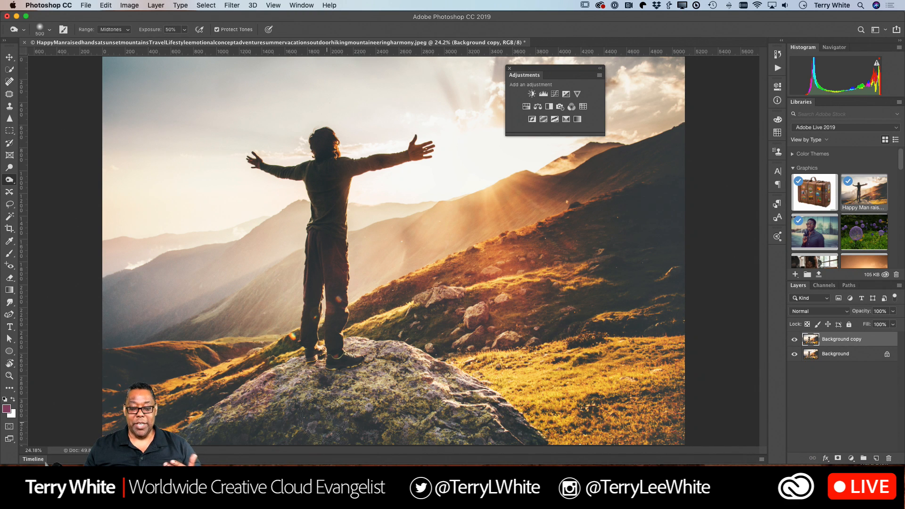
mouse_move(323, 418)
left_mouse_down()
mouse_move(268, 421)
mouse_move(300, 391)
mouse_move(198, 435)
mouse_move(311, 393)
mouse_move(345, 409)
mouse_move(336, 427)
mouse_move(489, 425)
mouse_move(377, 380)
mouse_move(339, 399)
mouse_move(322, 388)
mouse_move(284, 414)
mouse_move(298, 391)
mouse_move(268, 391)
mouse_move(285, 400)
mouse_move(349, 379)
mouse_move(416, 380)
mouse_move(401, 369)
mouse_move(394, 399)
mouse_move(231, 433)
mouse_move(299, 448)
left_mouse_up()
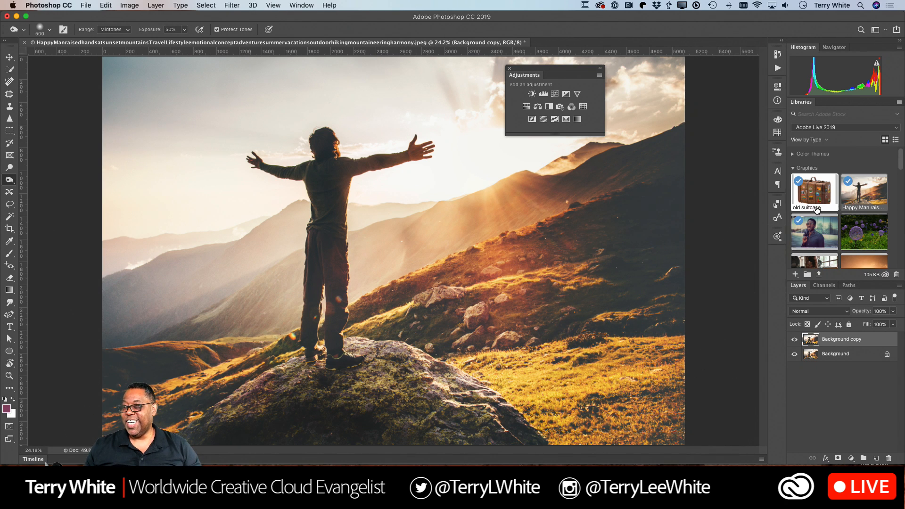
Place the old suitcase image from the library over the mountain photo, nudge it slightly downward, and commit the placement.
left_click_drag(812, 193, 363, 243)
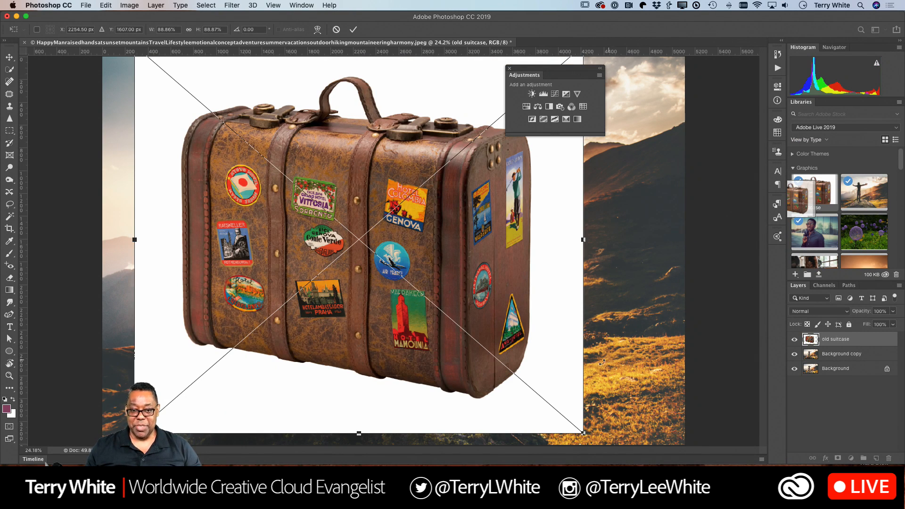
left_click_drag(540, 344, 538, 354)
key("Return")
key("o")
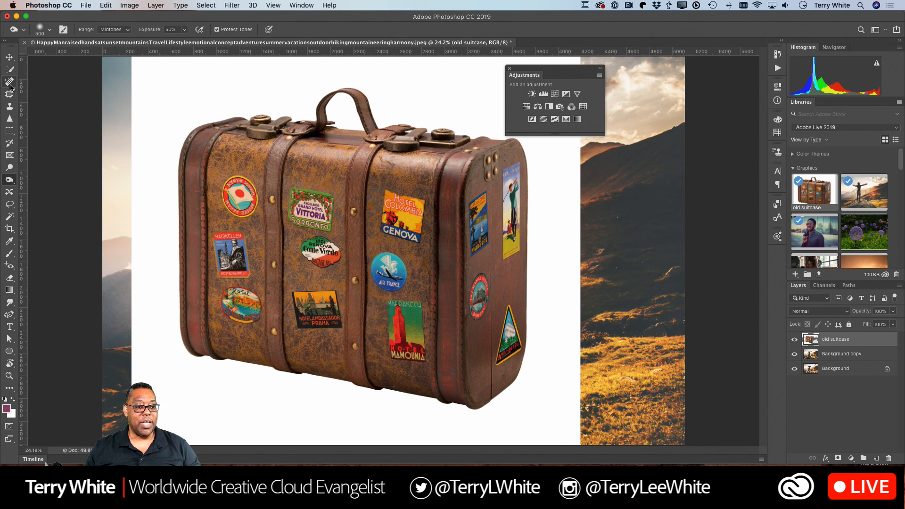
Select the suitcase with Select Subject and output it through Select and Mask to a New Layer with Layer Mask.
left_click(9, 69)
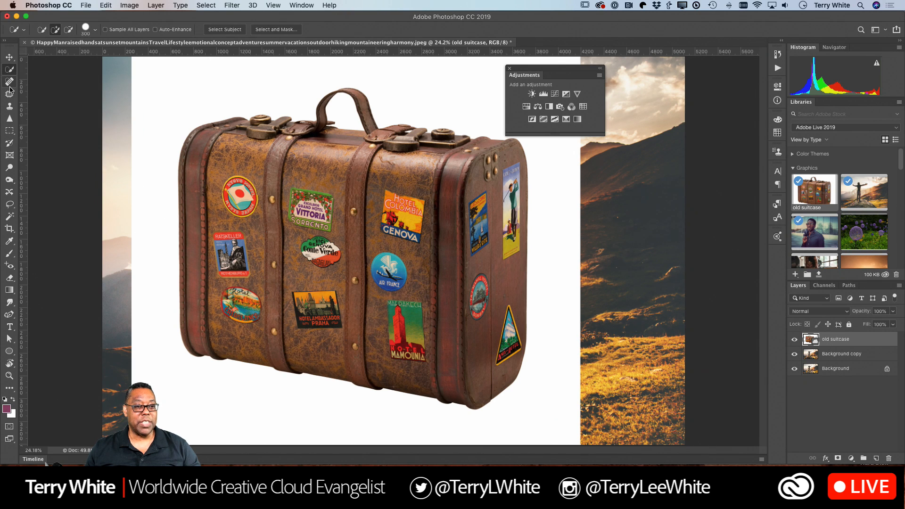
left_click(221, 29)
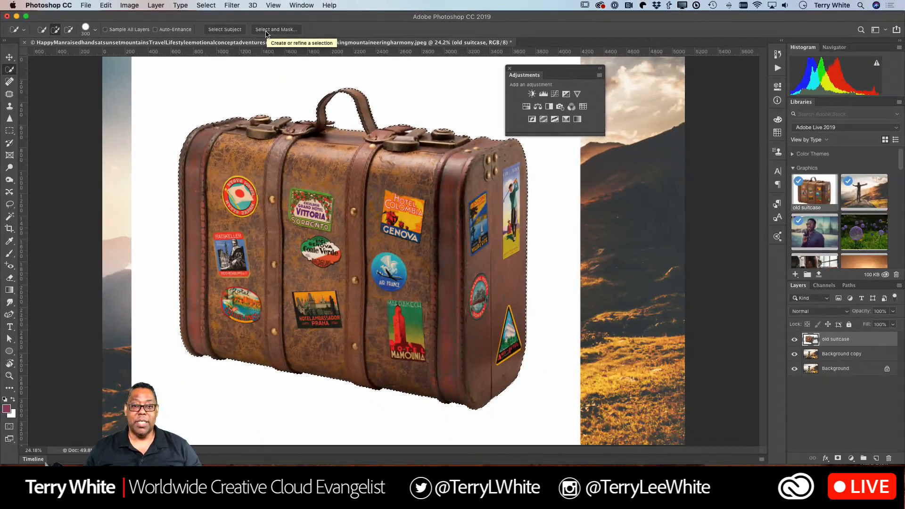
left_click(266, 31)
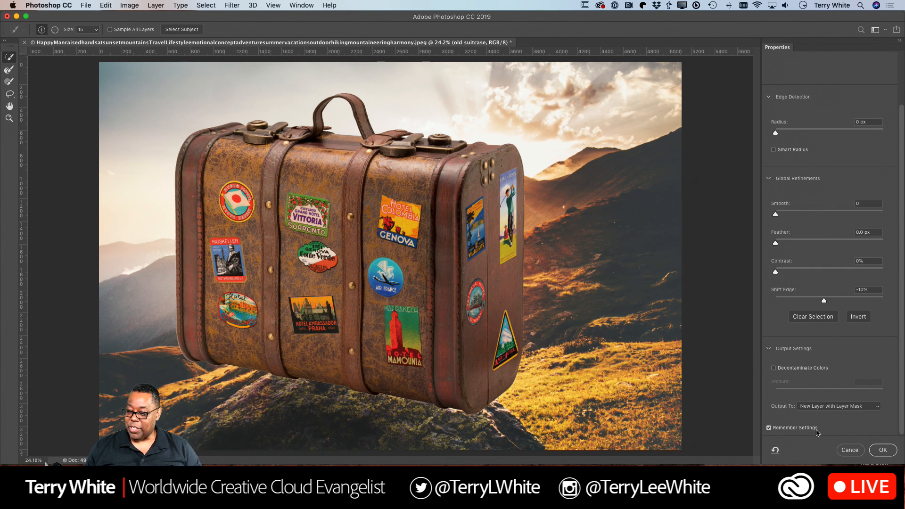
left_click(882, 450)
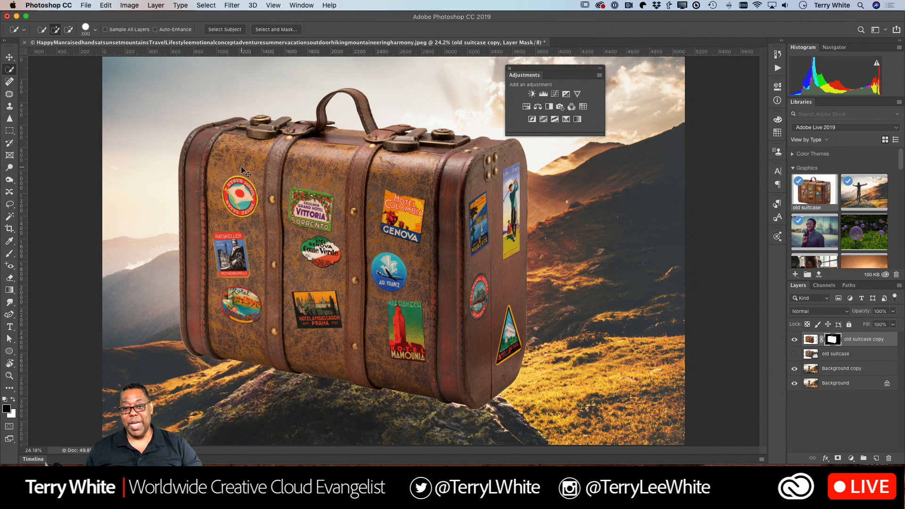
Scale the masked suitcase to about 20.3%, rotate it about 8.9°, and set it on the rock beside the man's feet.
key("super+t")
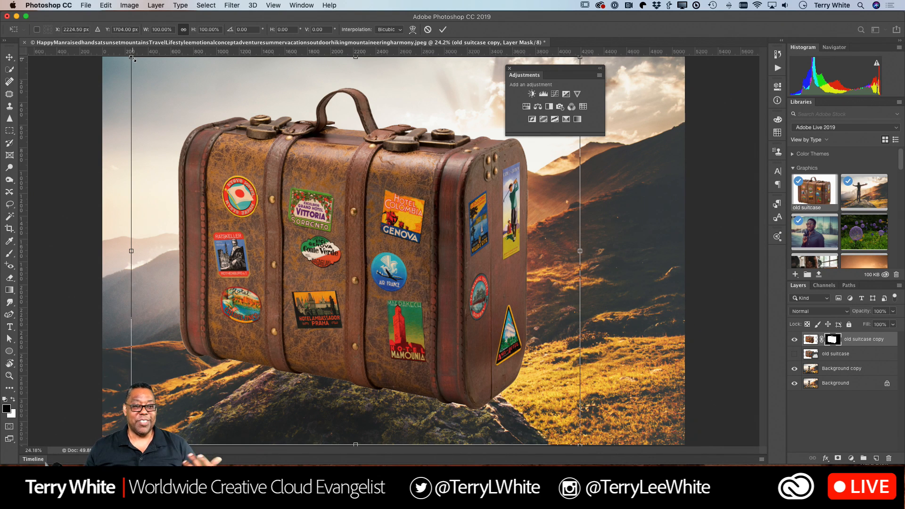
left_click_drag(131, 57, 500, 341)
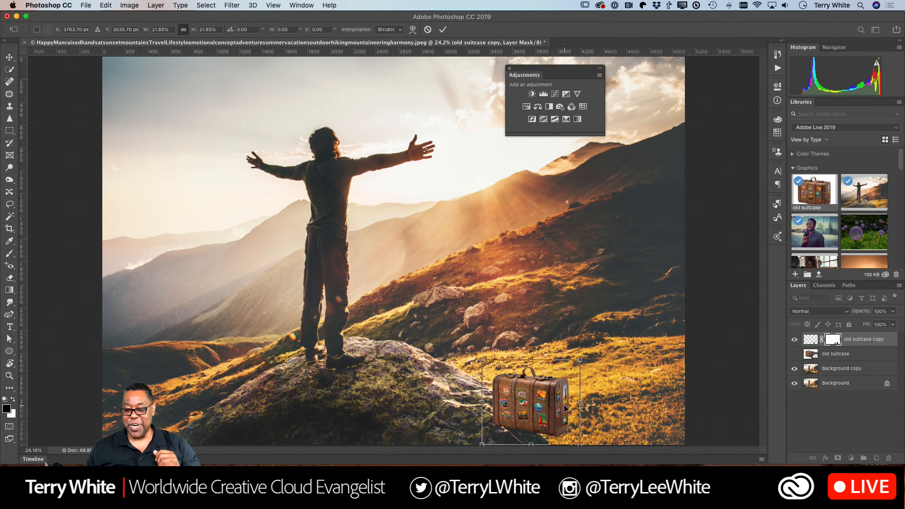
left_click_drag(565, 408, 440, 383)
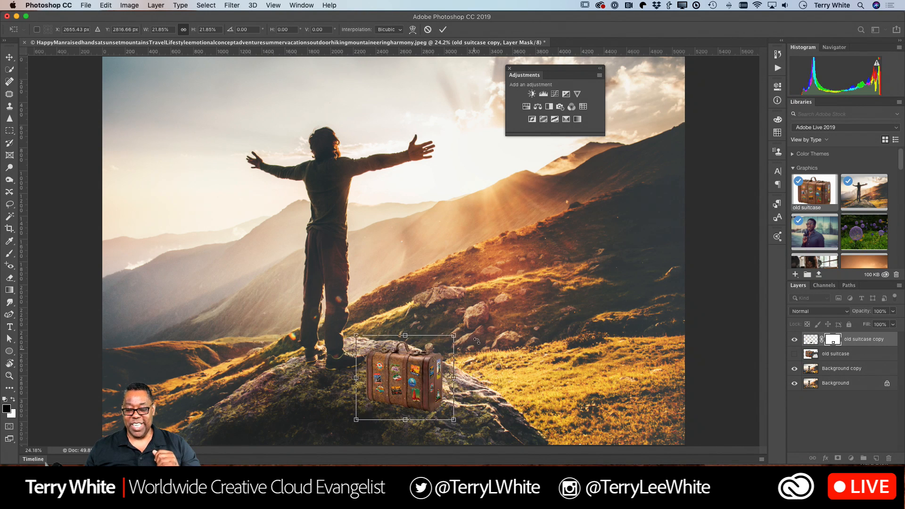
left_click_drag(476, 340, 481, 351)
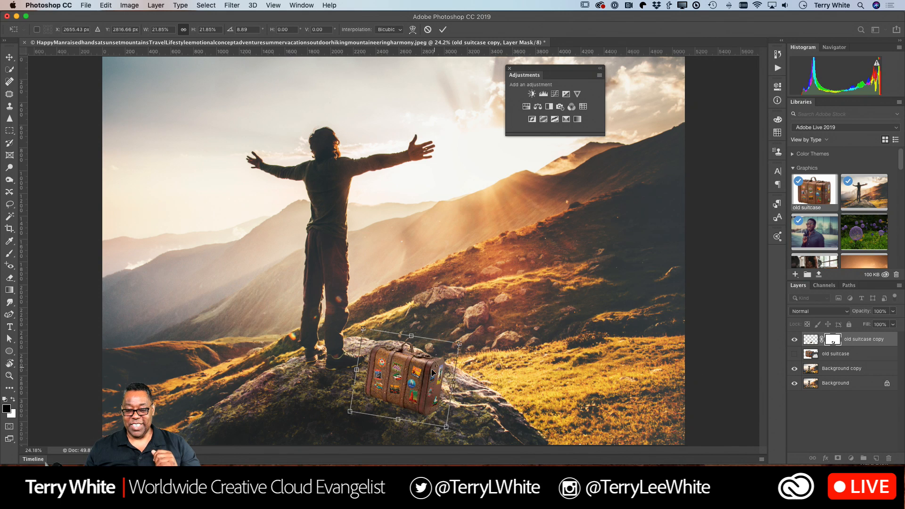
left_click_drag(433, 372, 427, 376)
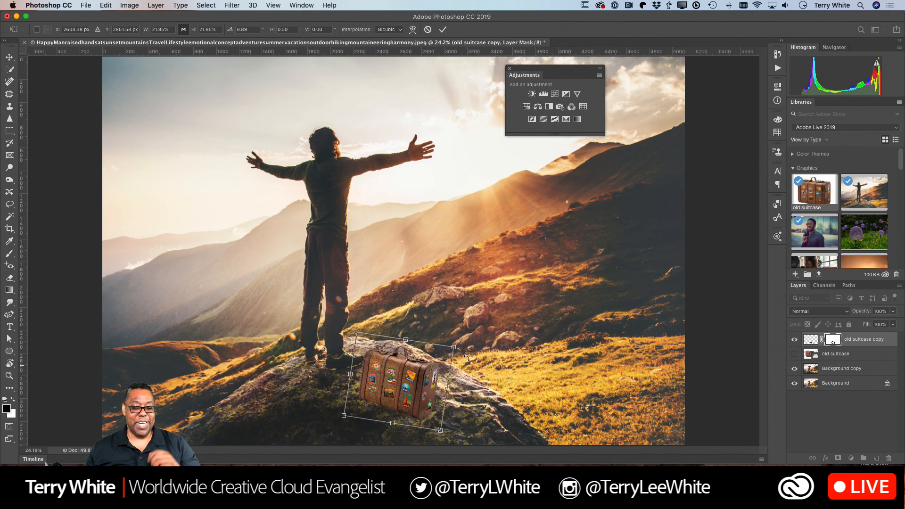
left_click_drag(454, 347, 445, 352)
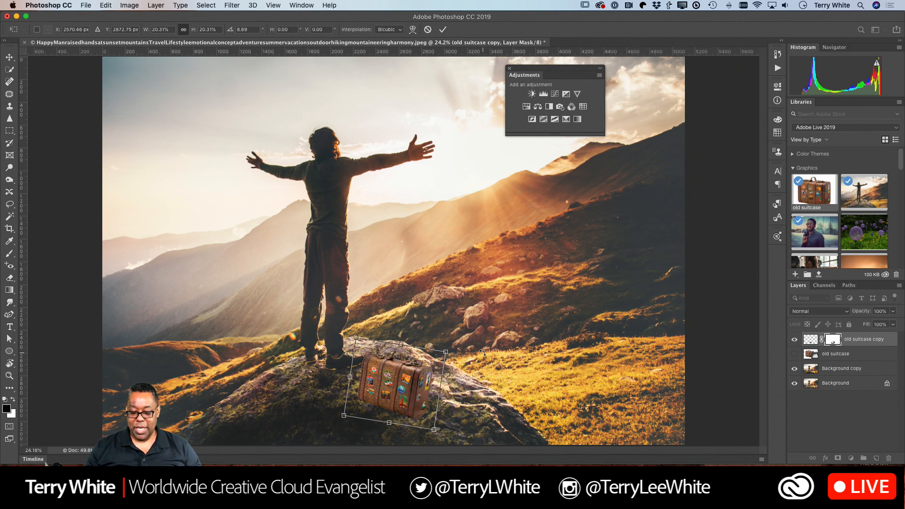
key("Return")
key("w")
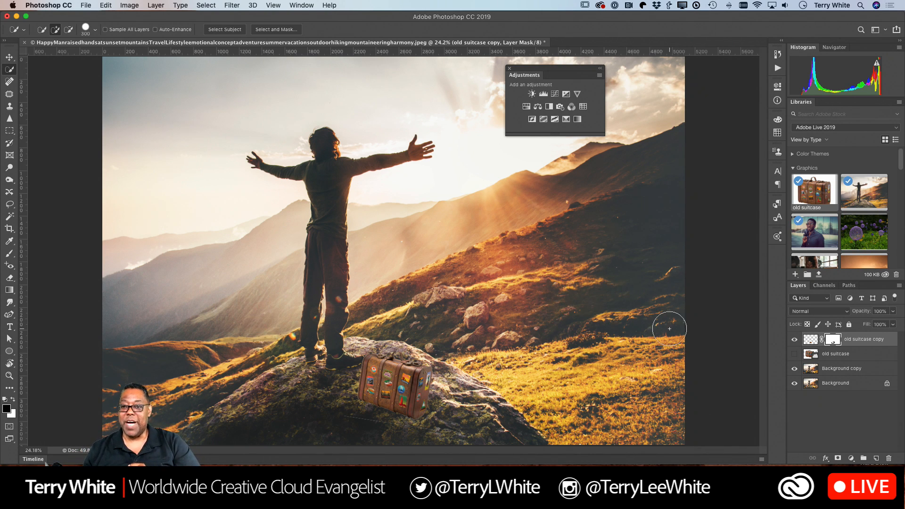
left_click(566, 94)
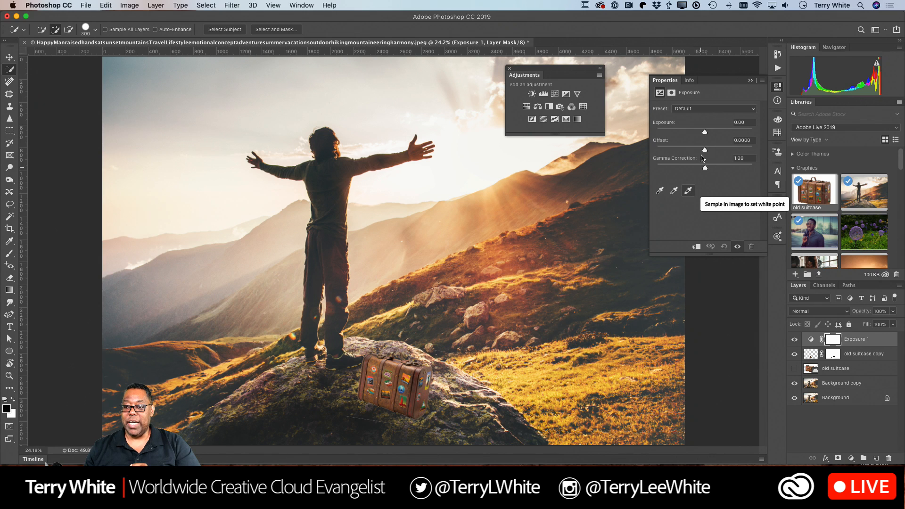
left_click_drag(705, 134, 680, 136)
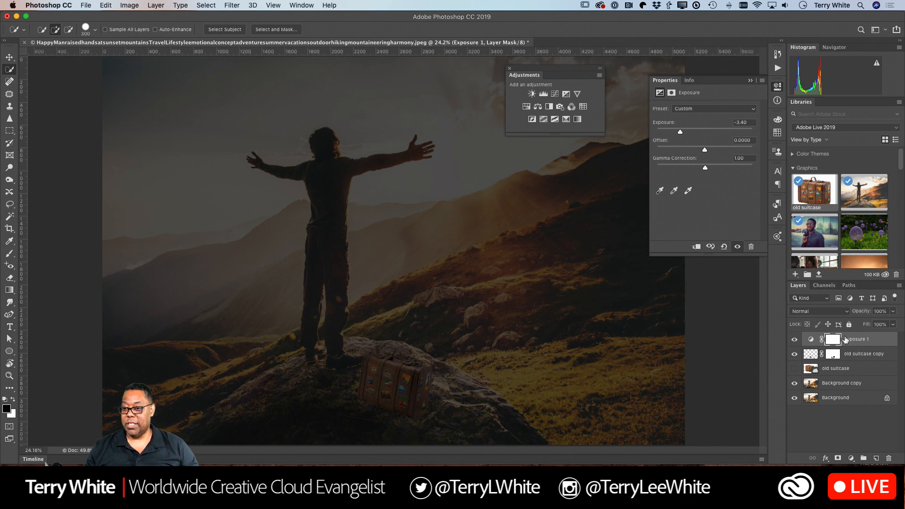
left_click_drag(846, 340, 888, 458)
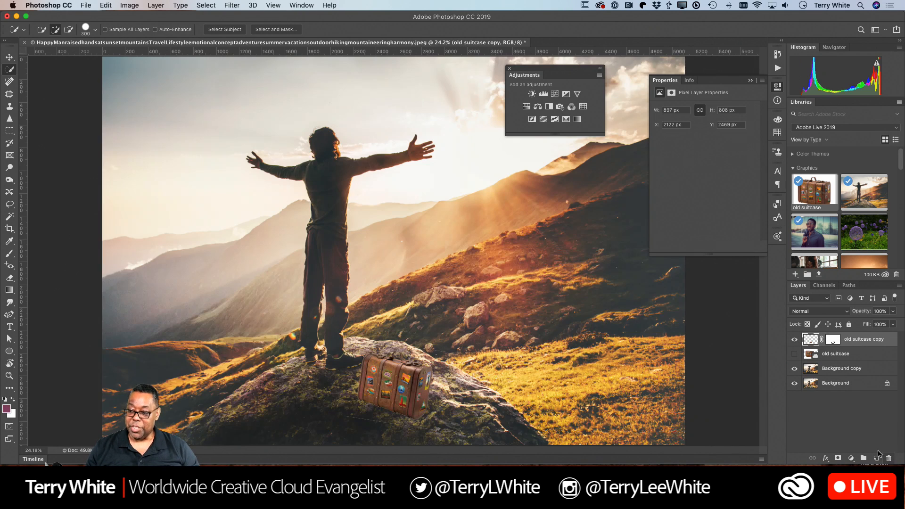
Darken only the suitcase with a clipped Exposure adjustment at -2.42 and warm it with a clipped Warming Filter (85) at 91% density.
left_click(565, 95)
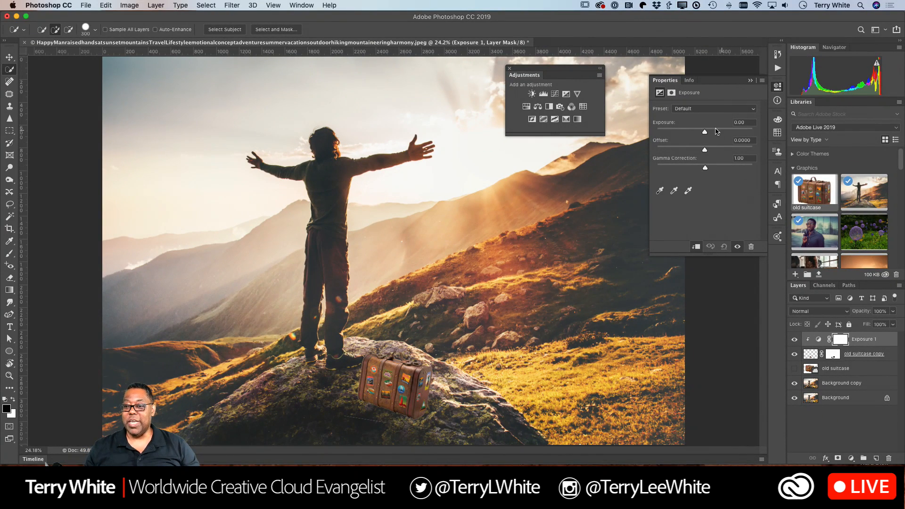
left_click_drag(705, 134, 687, 136)
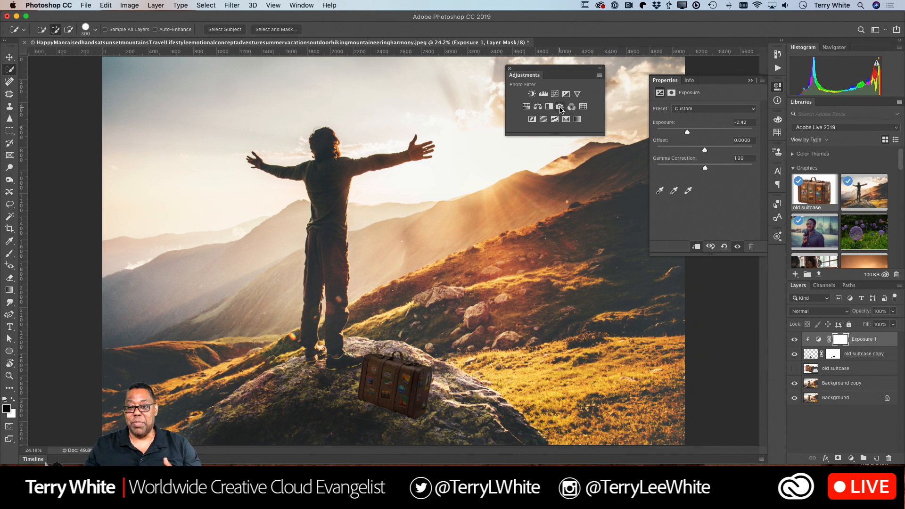
left_click(560, 107)
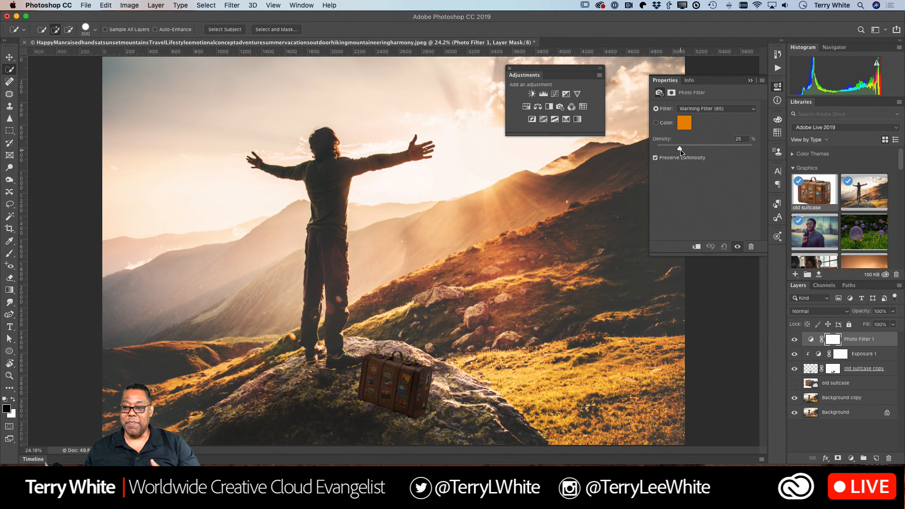
left_click_drag(679, 149, 705, 151)
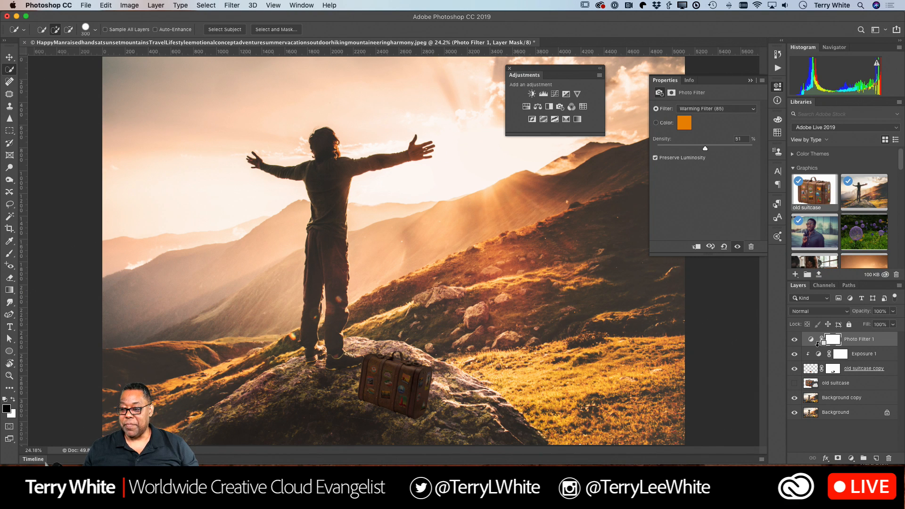
left_click(818, 345, "alt")
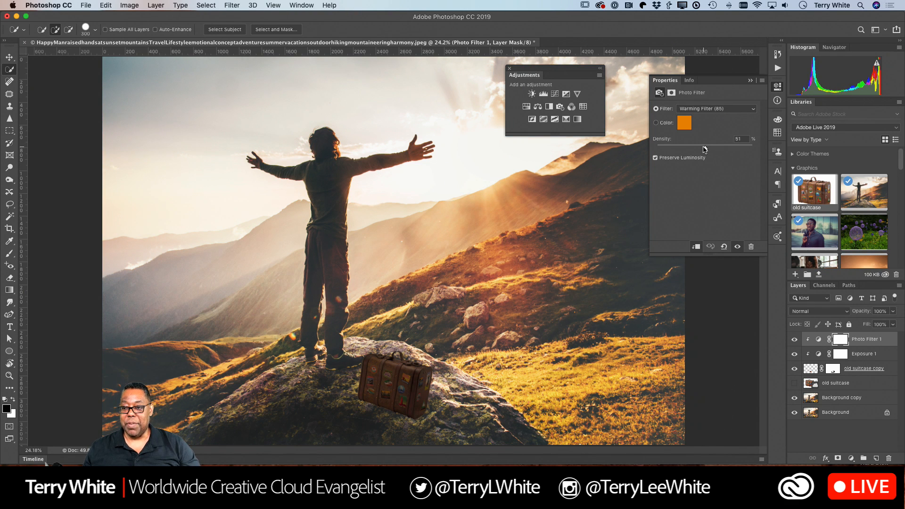
left_click_drag(705, 150, 744, 157)
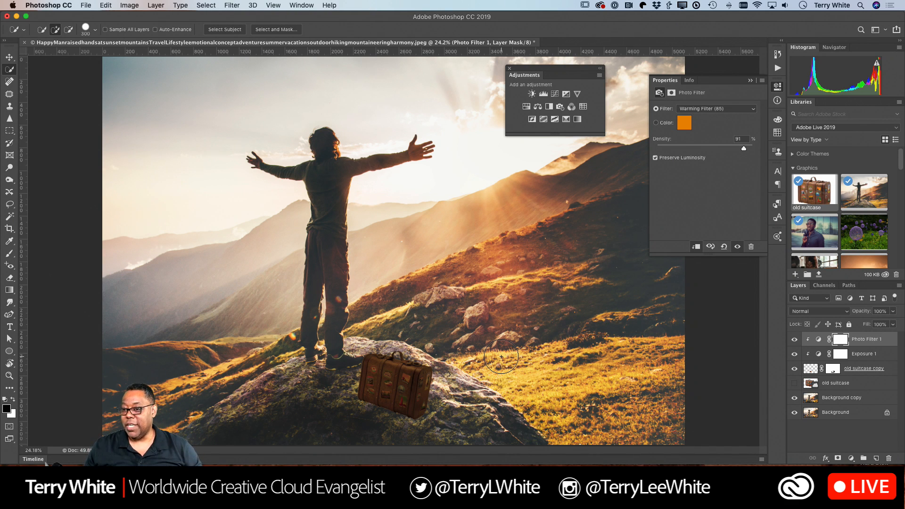
Close the mountain composite without saving and open the sunflower image from the Adobe Live 2019 library.
key("super+w")
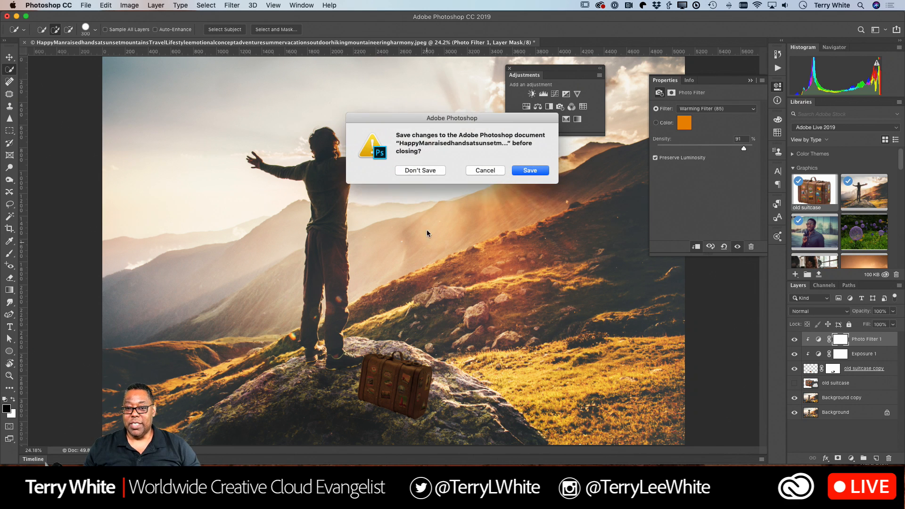
left_click(428, 174)
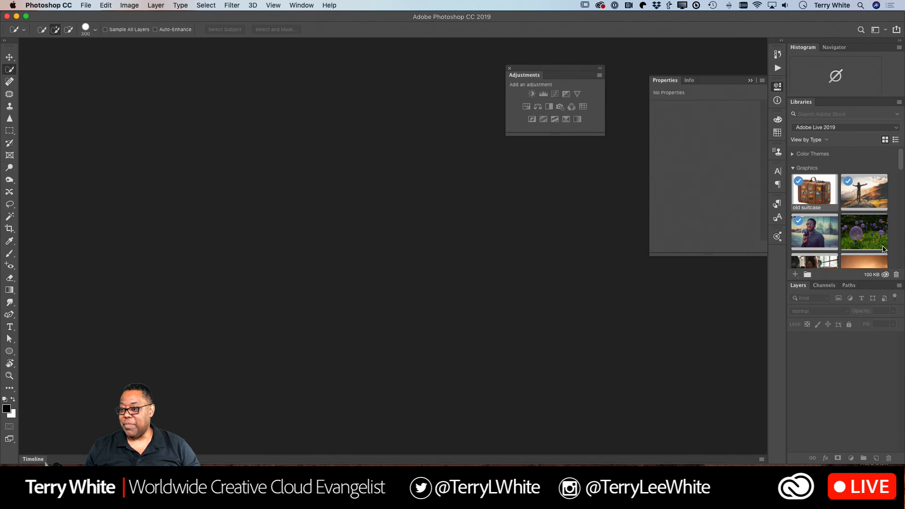
scroll(883, 246, "down", 10)
scroll(866, 243, "down", 2)
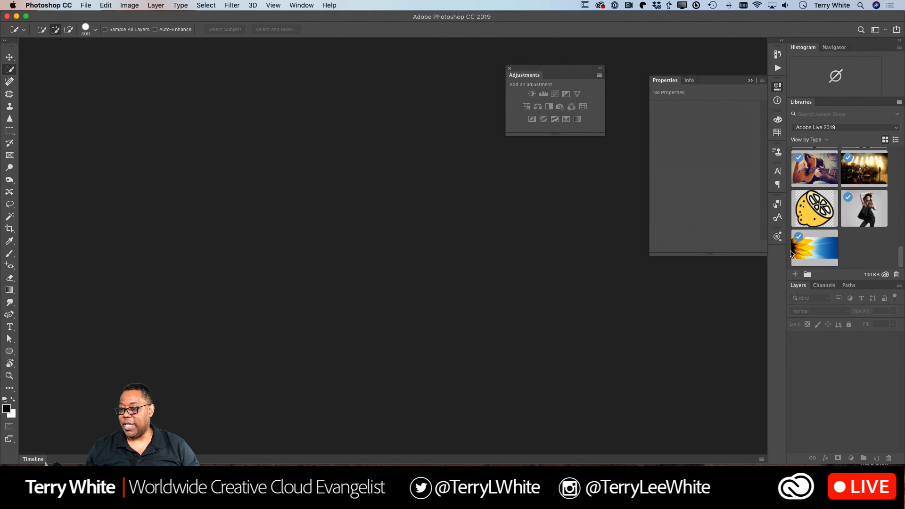
left_click_drag(799, 253, 429, 249)
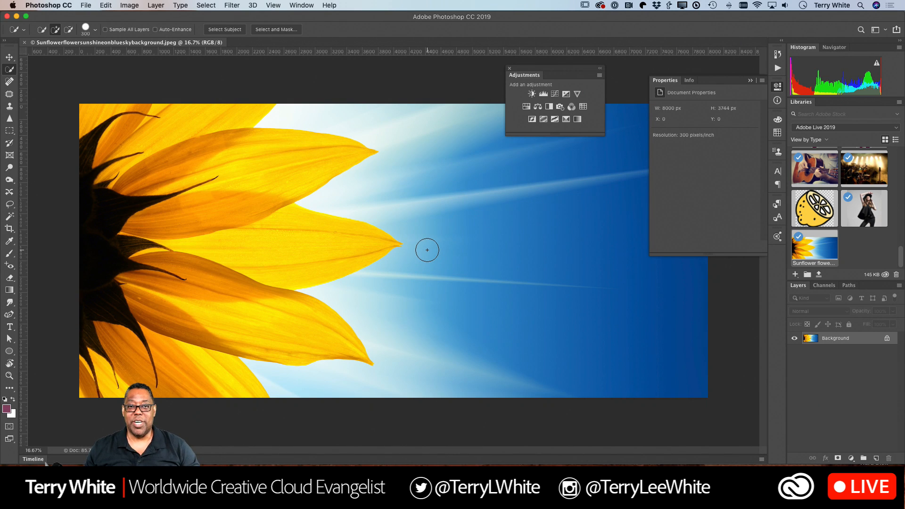
Add a Hue/Saturation adjustment layer and use on-image targeting on the petals to lower the Yellows saturation to about -9.
left_click(526, 107)
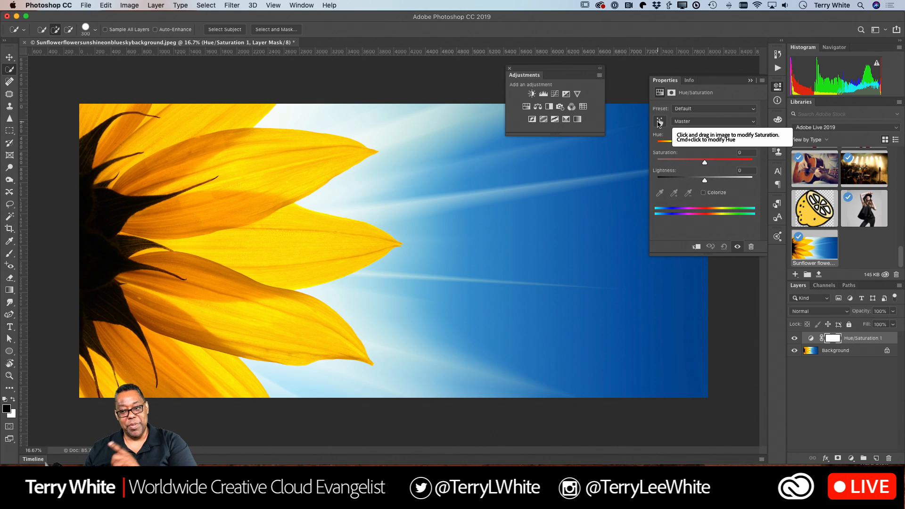
left_click(659, 122)
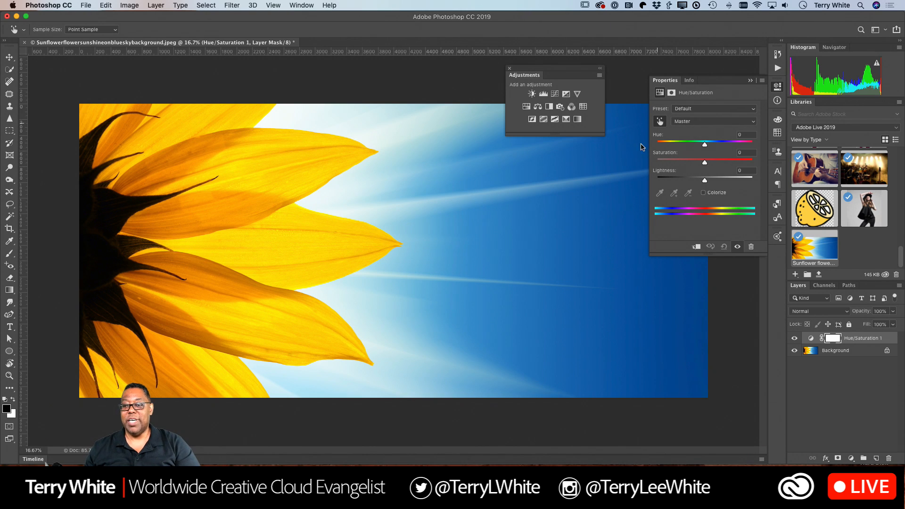
left_click(272, 250)
mouse_move(271, 249)
left_mouse_down()
mouse_move(237, 247)
mouse_move(296, 245)
mouse_move(267, 249)
left_mouse_up()
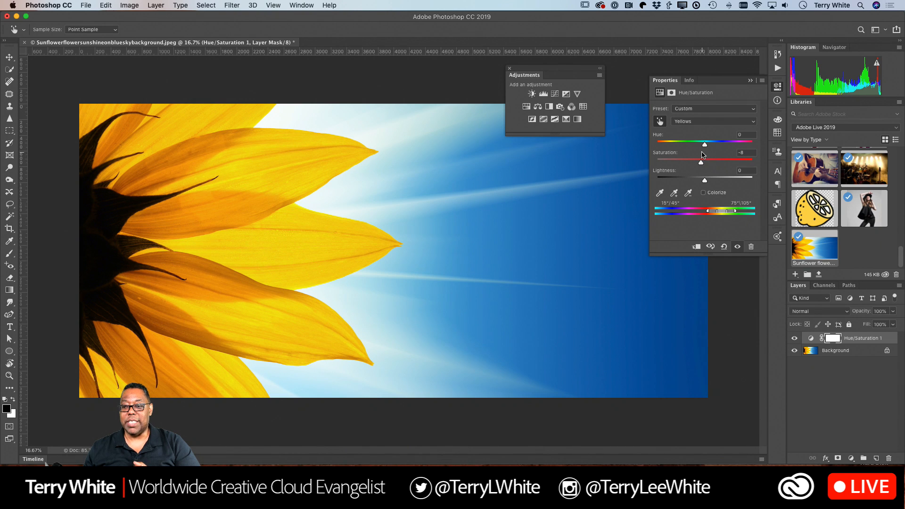
Shift the Yellows hue to +89 and widen the outer limits of the affected colour range to 8° and 120°.
left_click_drag(704, 146, 735, 147)
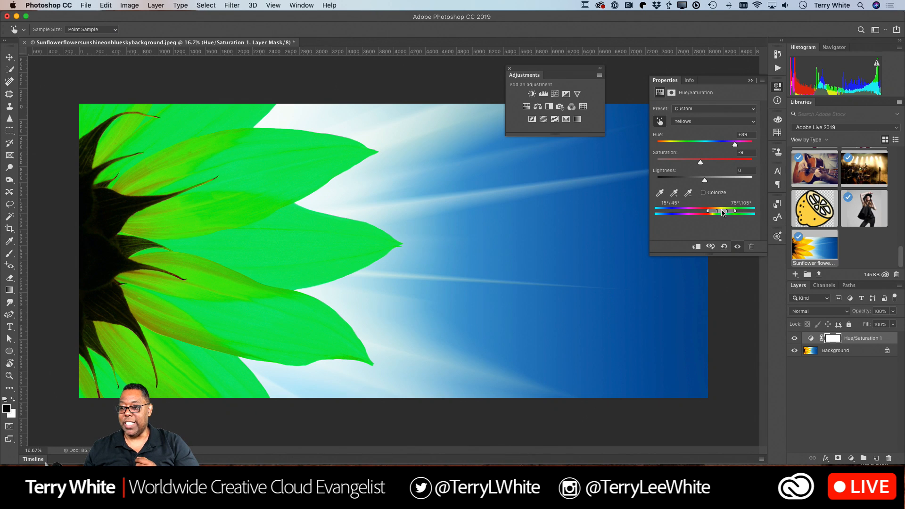
mouse_move(734, 211)
left_mouse_down()
mouse_move(752, 211)
mouse_move(739, 213)
left_mouse_up()
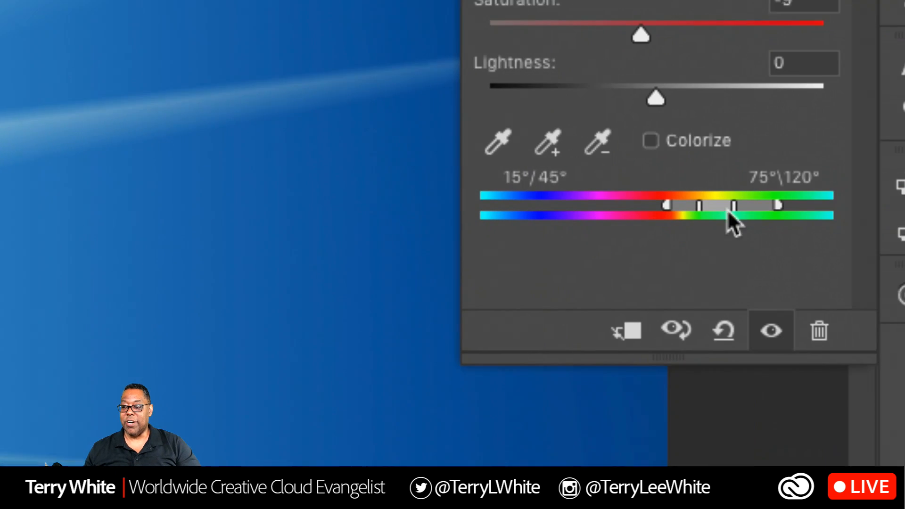
mouse_move(714, 209)
left_mouse_down()
mouse_move(682, 209)
mouse_move(716, 209)
mouse_move(707, 209)
left_mouse_up()
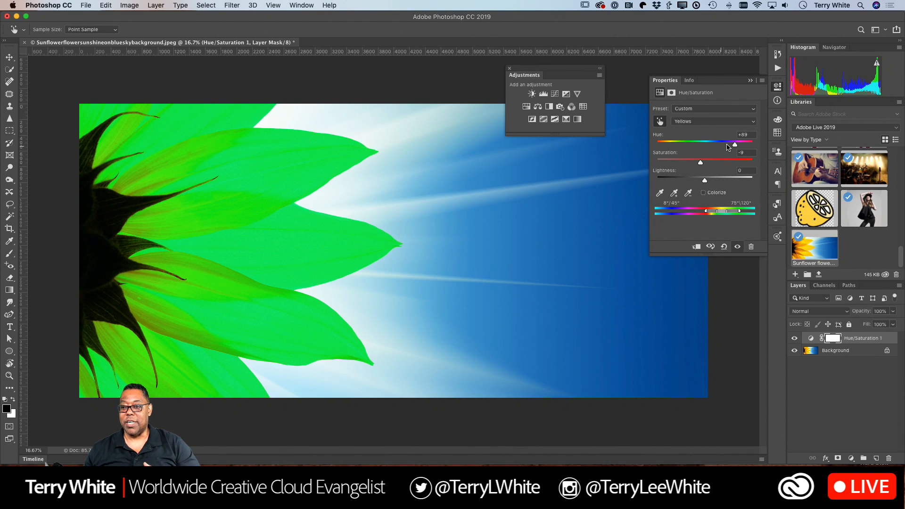
Recolour the petals coral by setting the Yellows hue to -37, saturation to +26, and lightness to +50.
left_click_drag(734, 144, 687, 154)
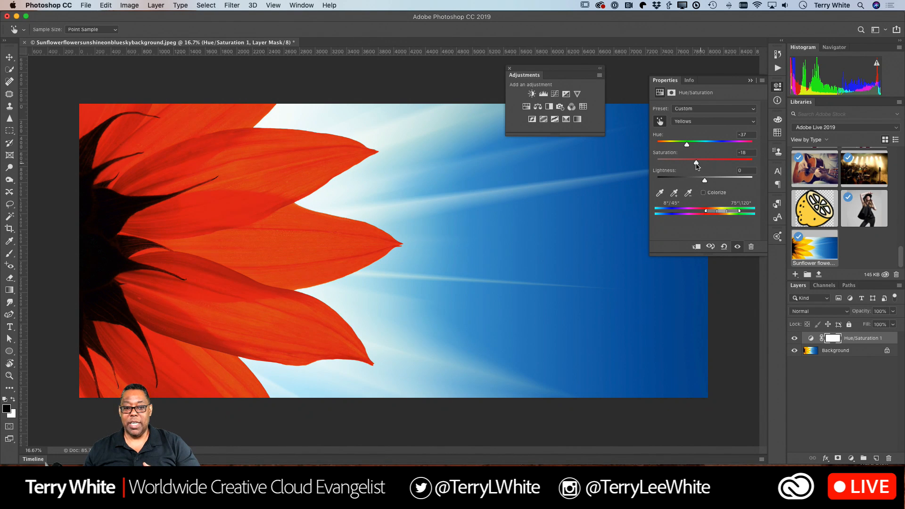
left_click_drag(690, 165, 729, 182)
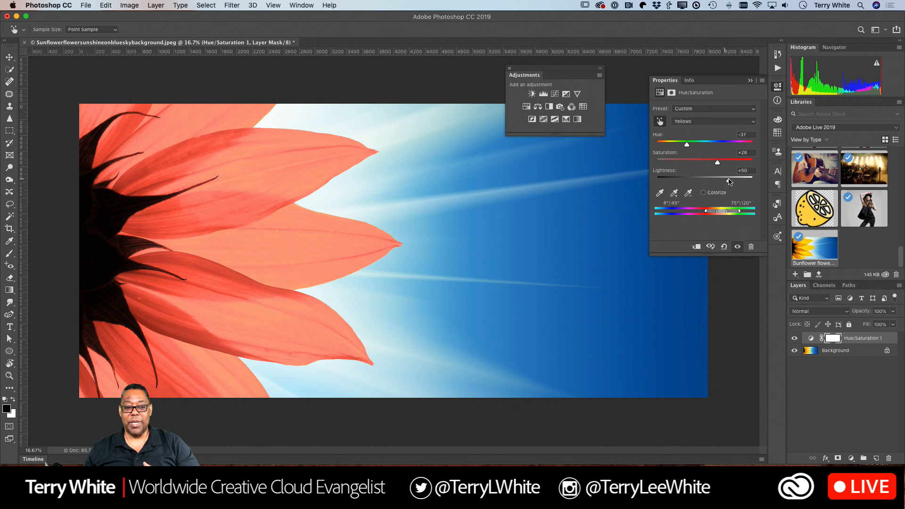